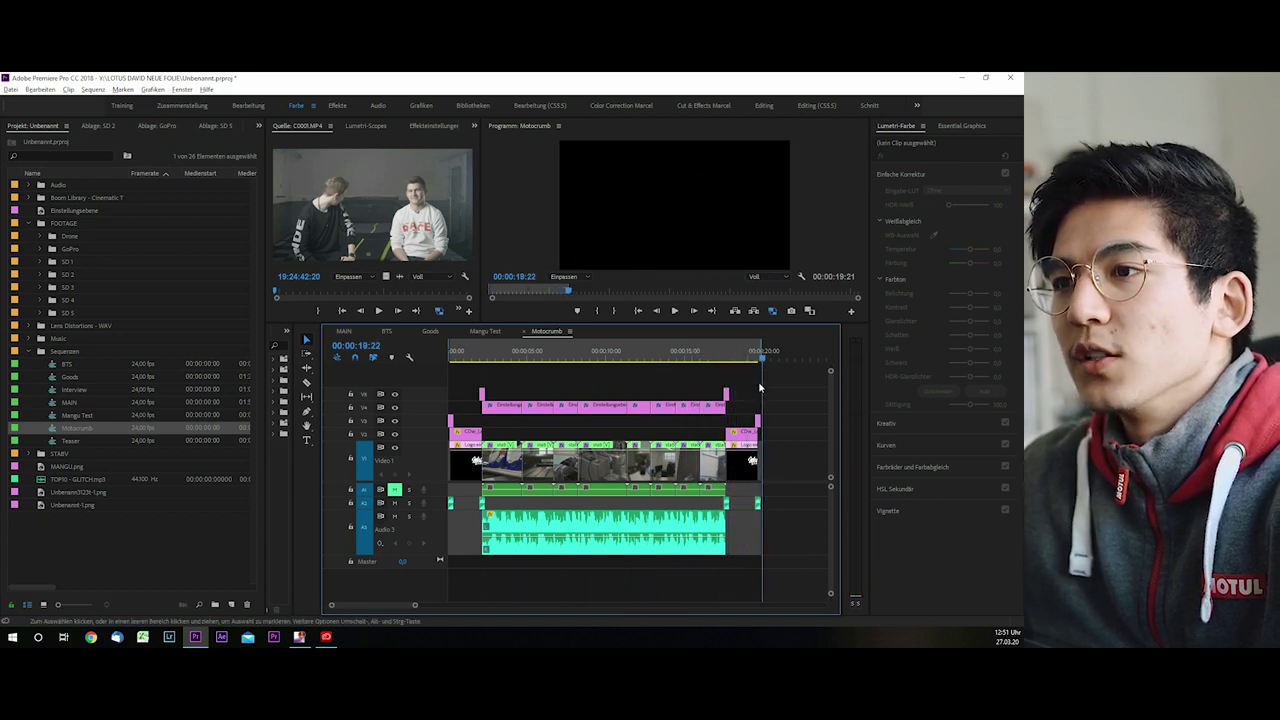
- Mark a short In/Out range around the playhead on the Motocrumb timeline with X
mouse_move(640, 352)
mouse_down()
mouse_move(521, 383)
mouse_move(564, 376)
mouse_up()
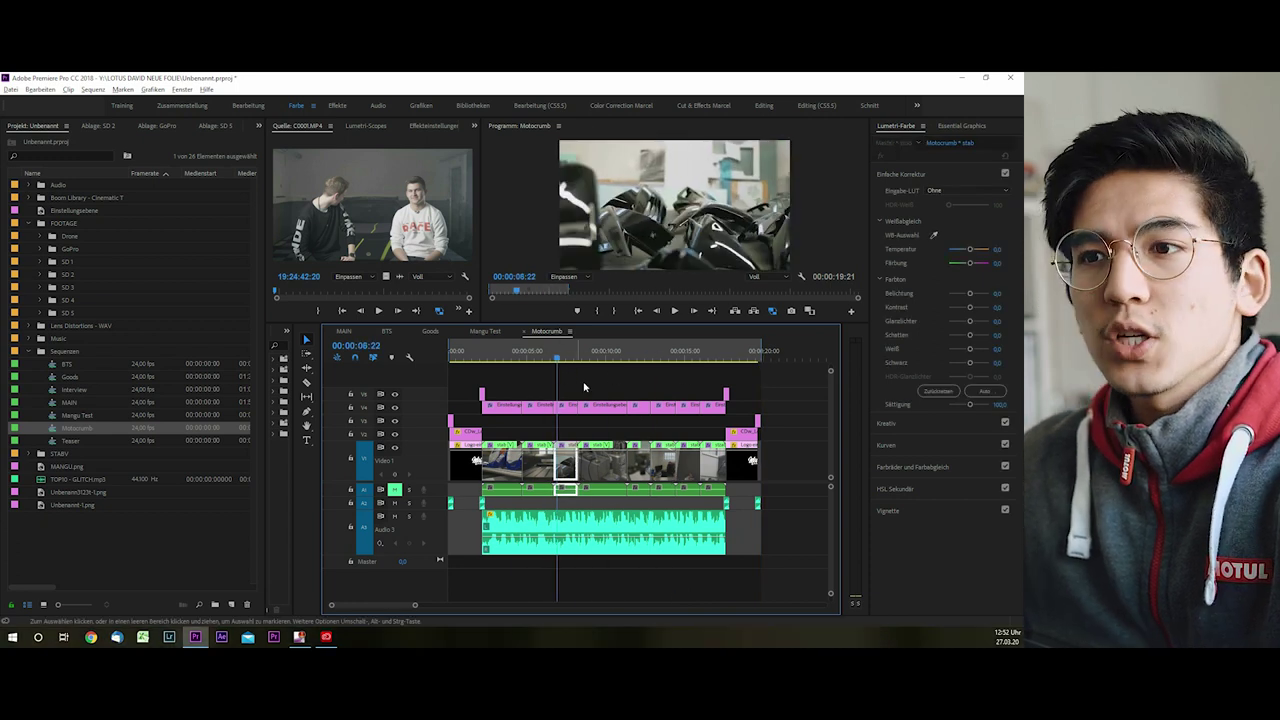
click(679, 373)
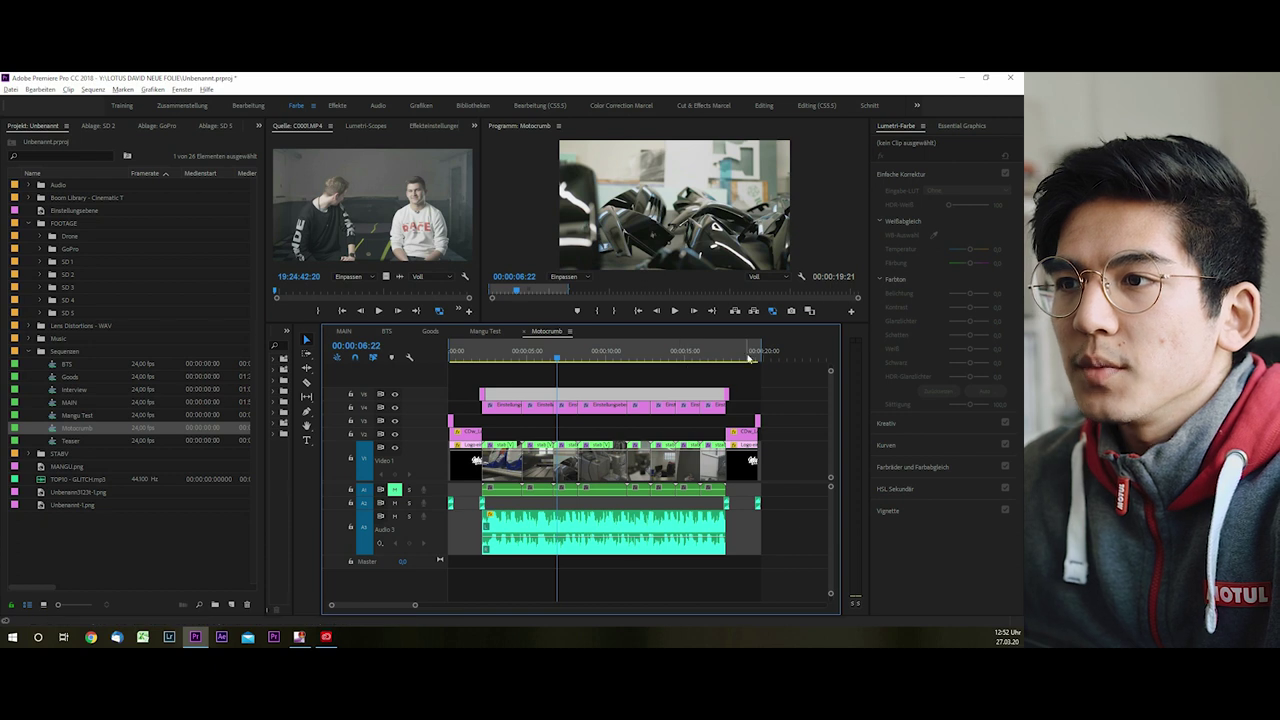
key(x)
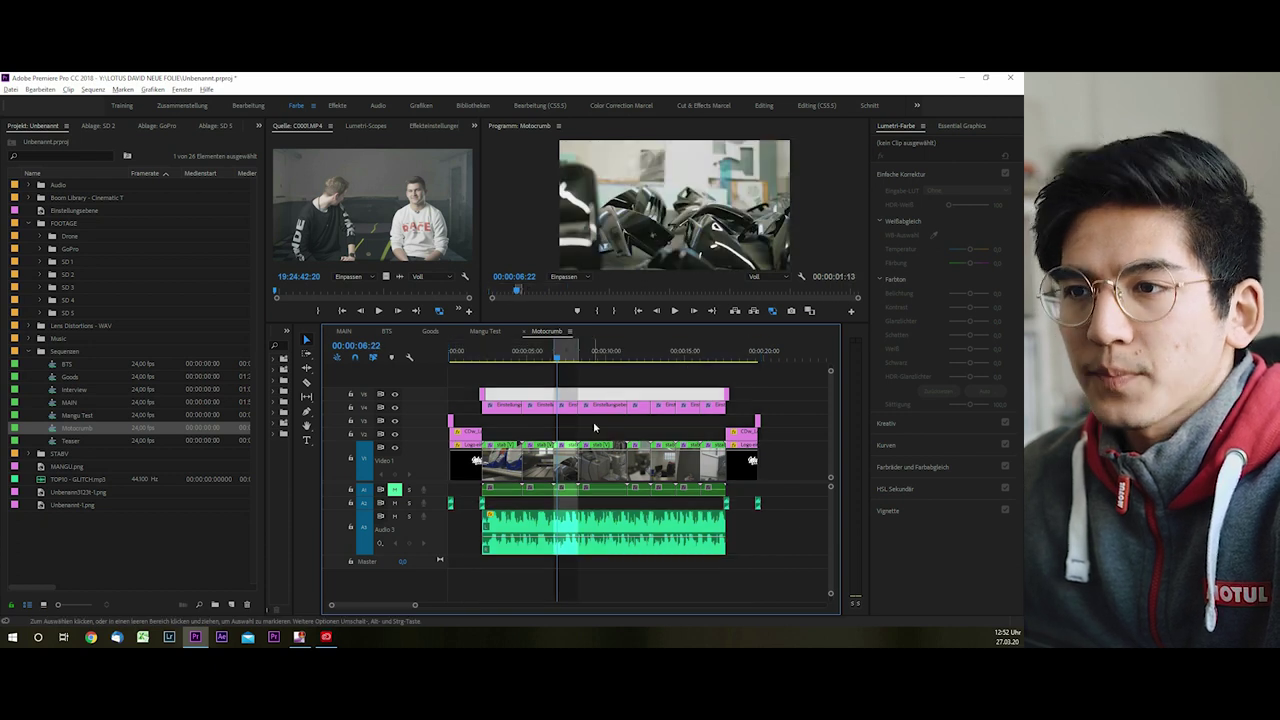
click(560, 406)
key(=)
key(=)
key(=)
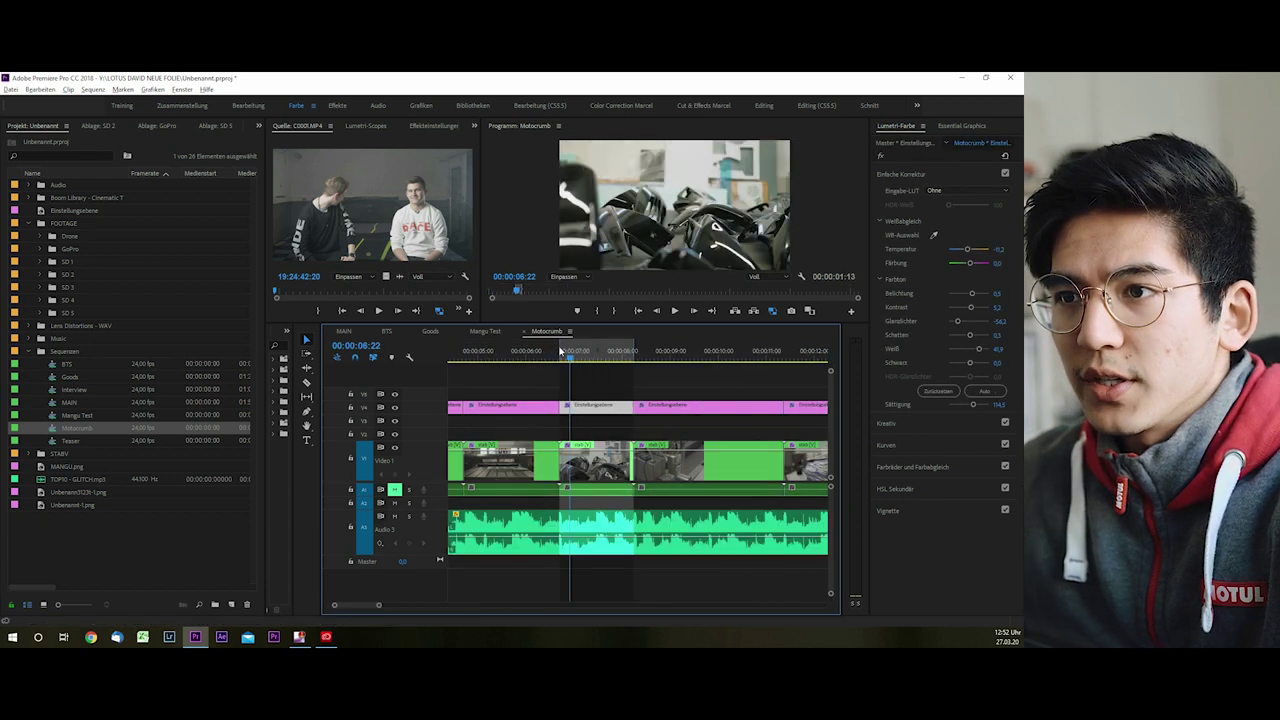
key(minus)
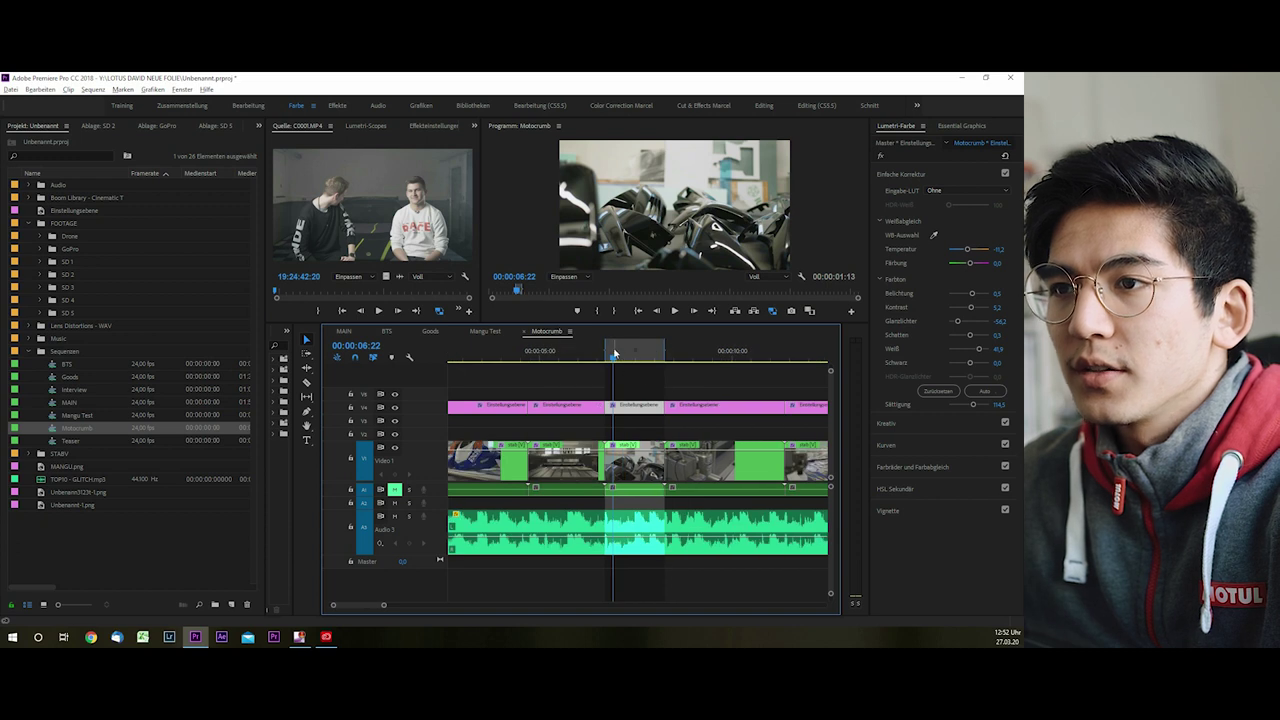
- Clear the In point and extend the Out point to the sequence end at 00:00:19:21
key(backslash)
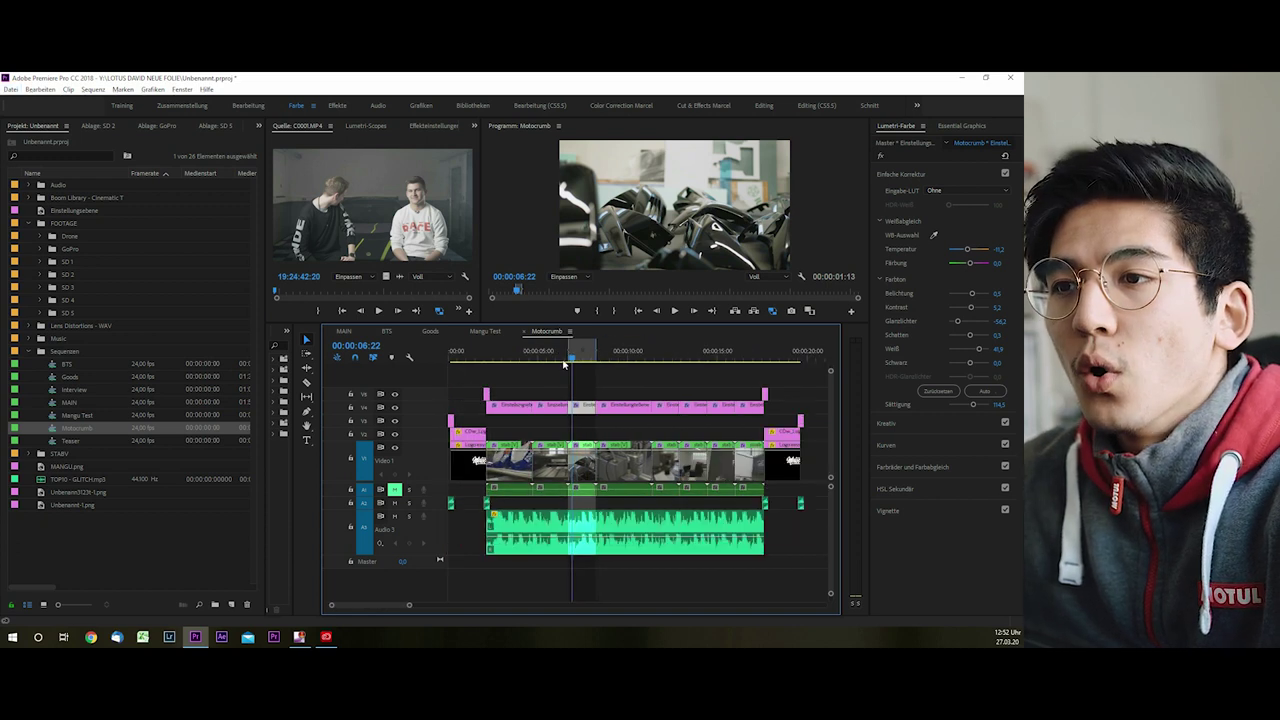
key(ctrl+shift+i)
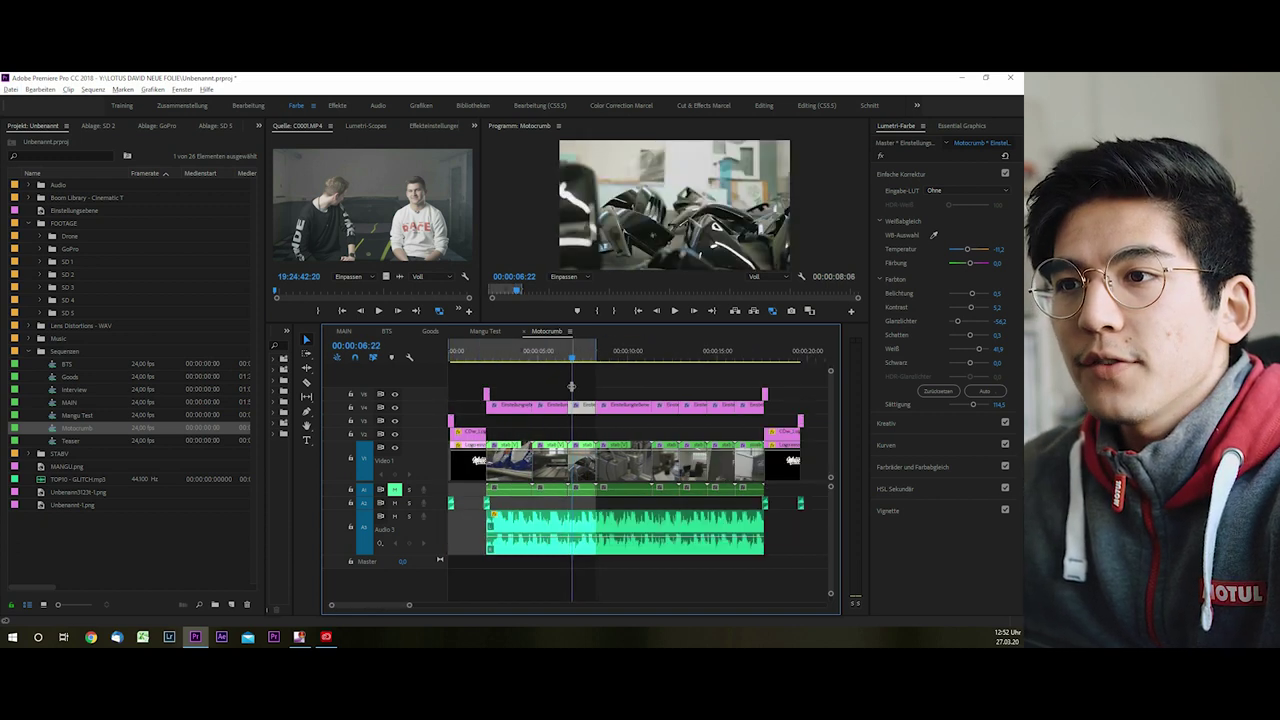
key(minus)
drag(536, 345, 663, 366)
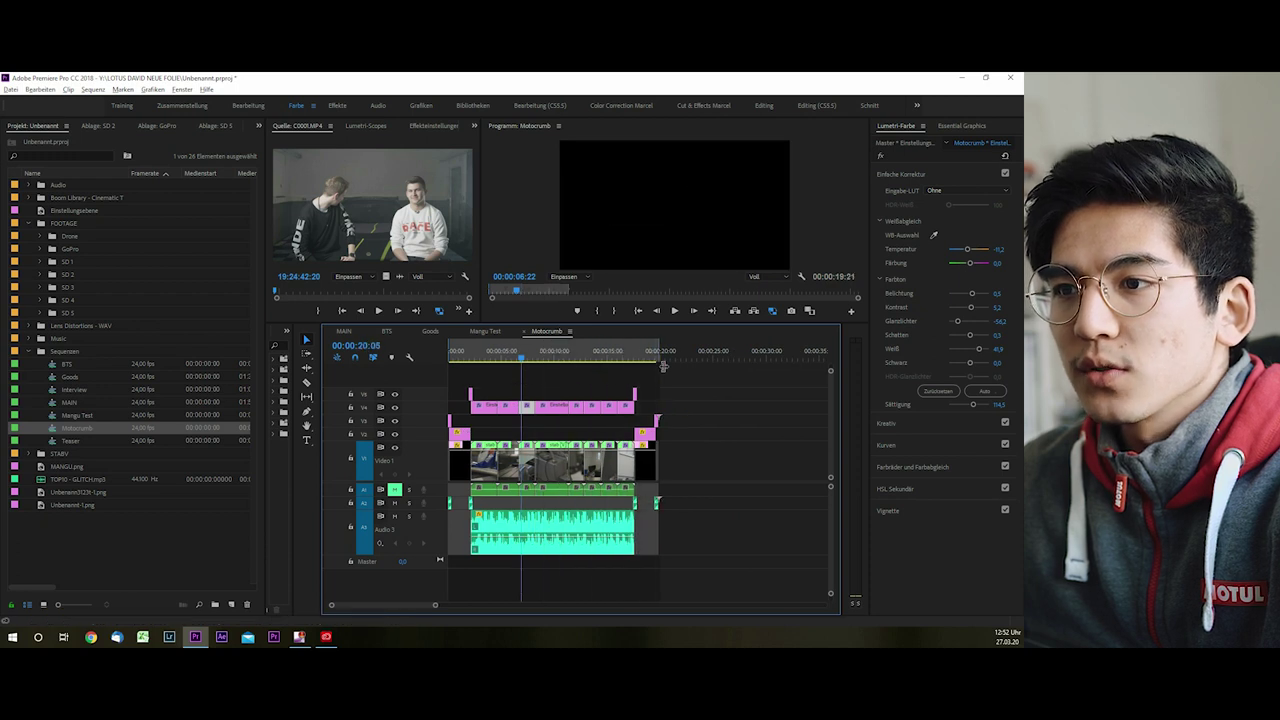
key(equal)
key(equal)
key(equal)
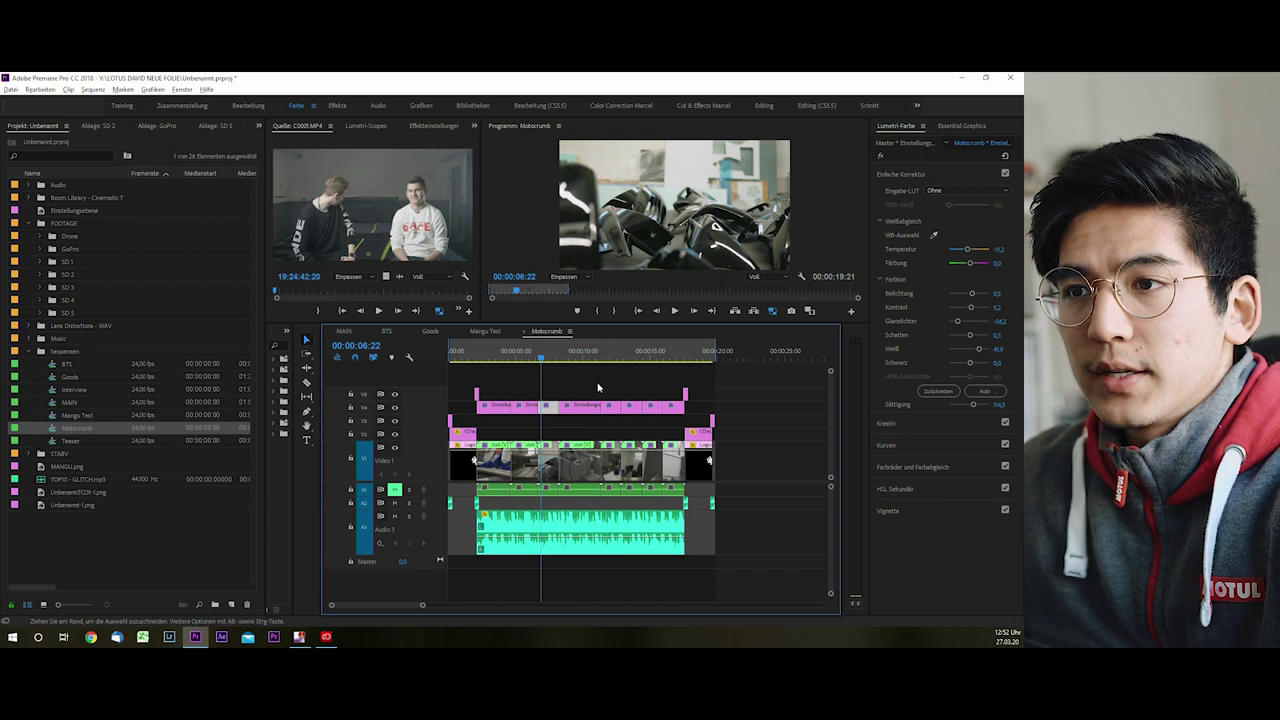
click(485, 384)
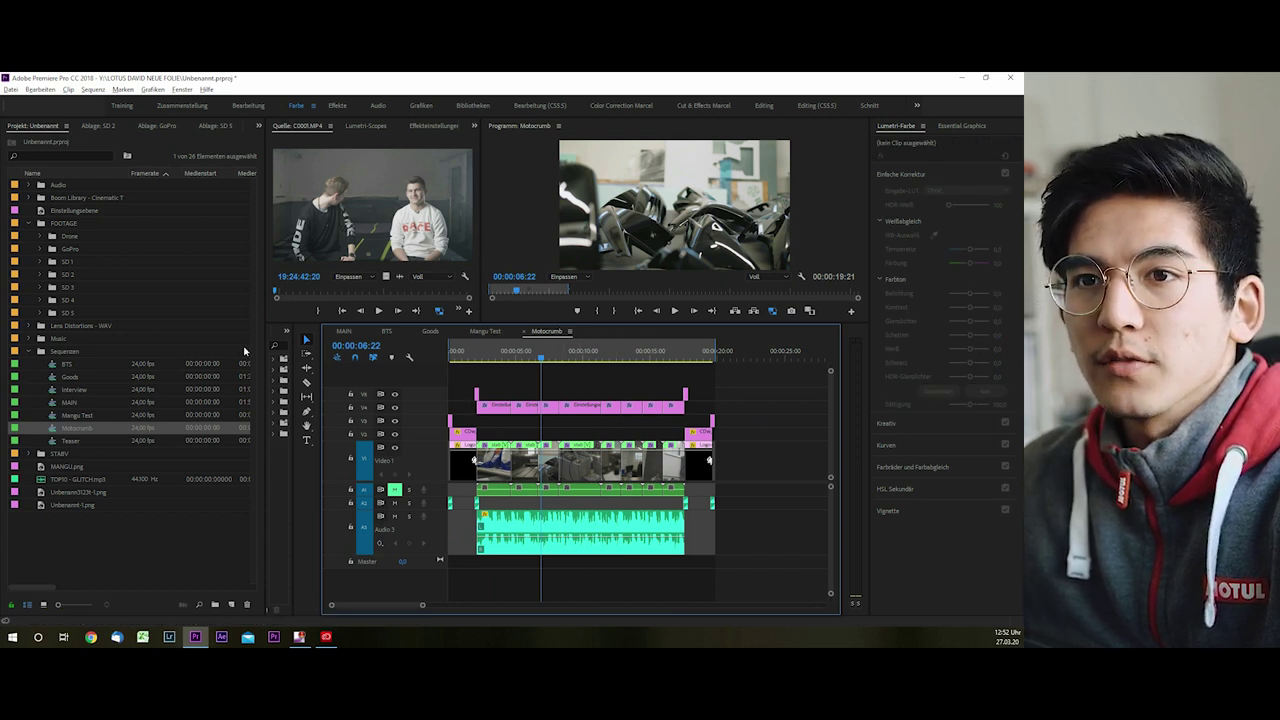
- With the Motocrumb timeline active, choose Datei > Exportieren > Medien to reach Export Settings
click(400, 251)
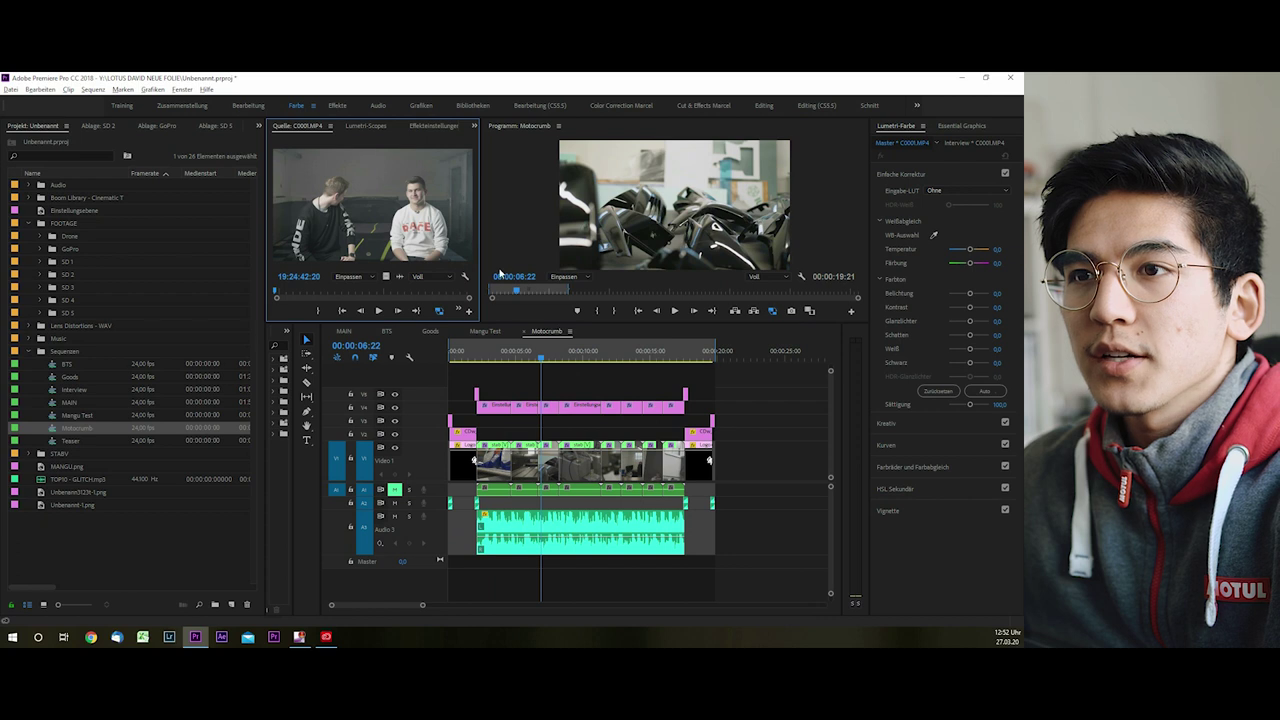
click(14, 90)
mouse_move(120, 409)
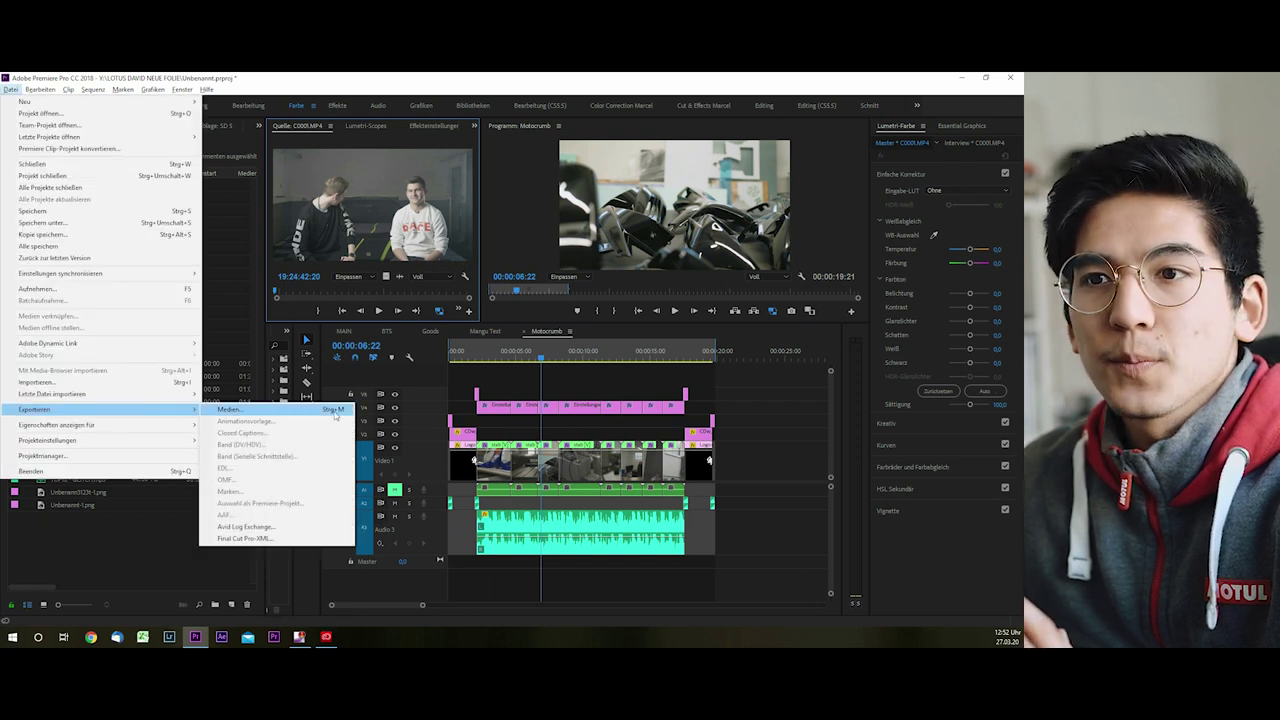
click(711, 367)
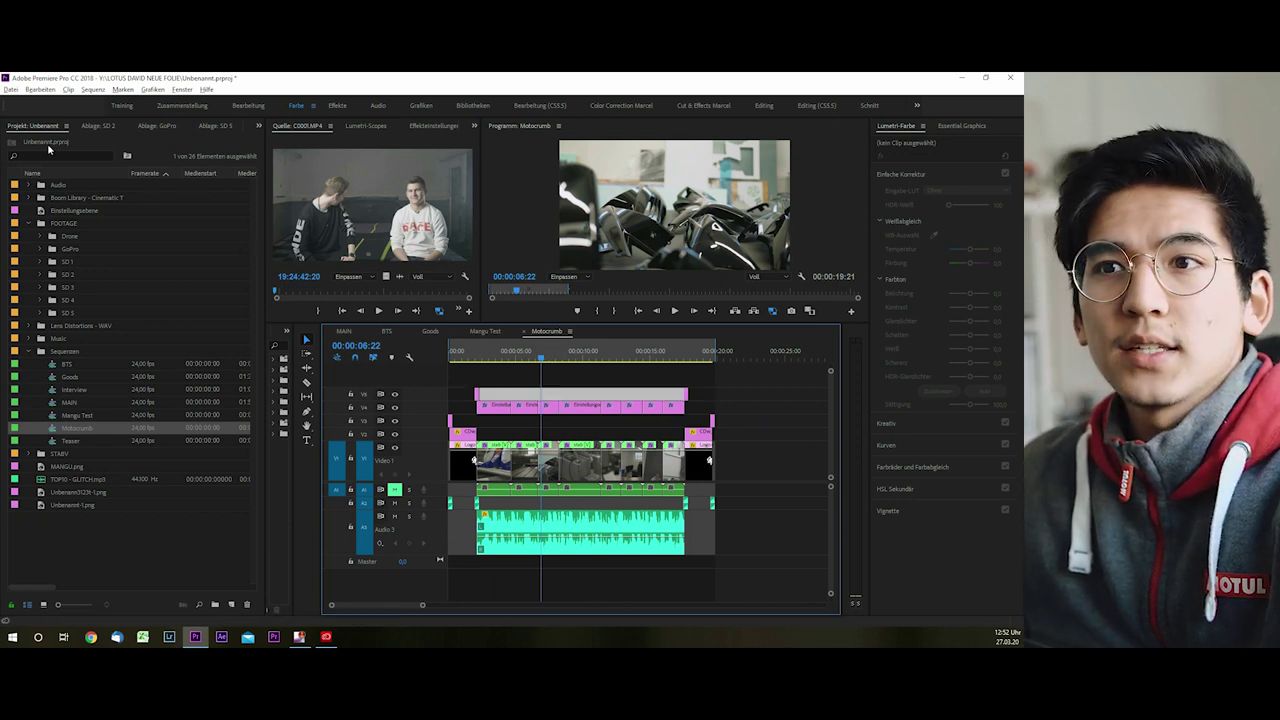
click(10, 90)
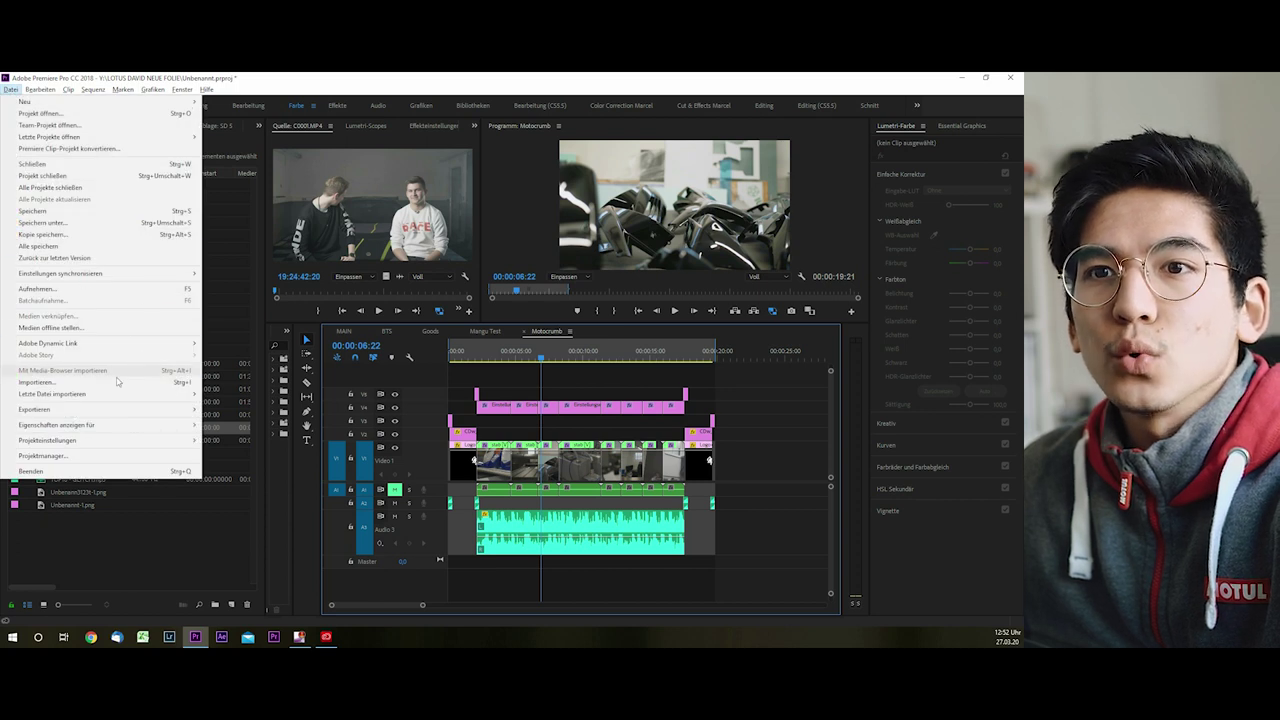
mouse_move(134, 416)
click(229, 410)
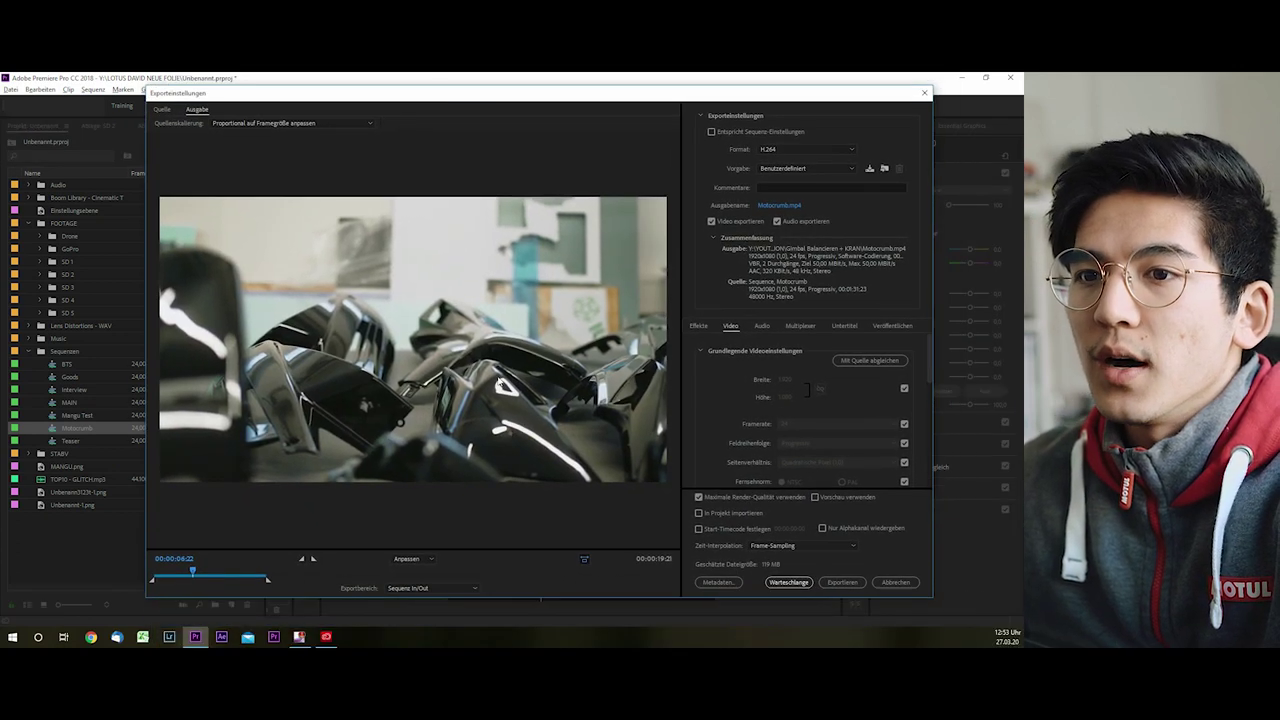
- Move the Export Settings window left, keep H.264 as the format, and leave Kommentare empty
drag(662, 89, 609, 95)
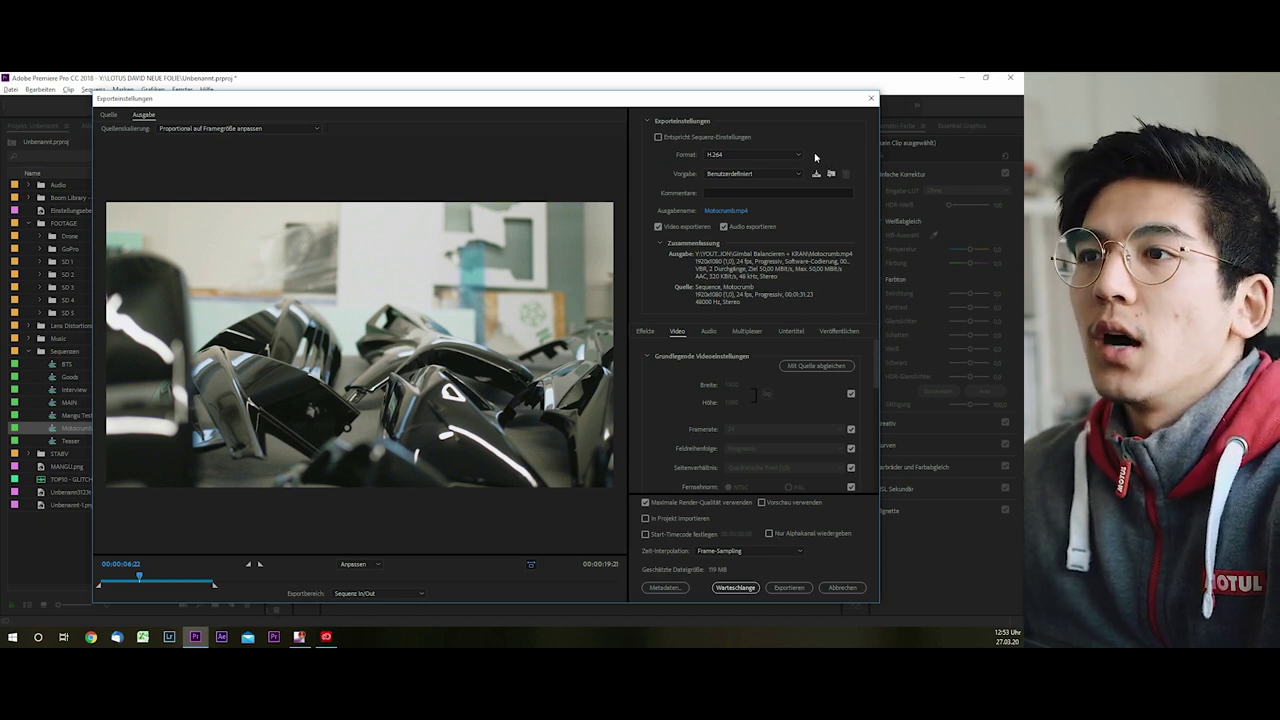
click(744, 156)
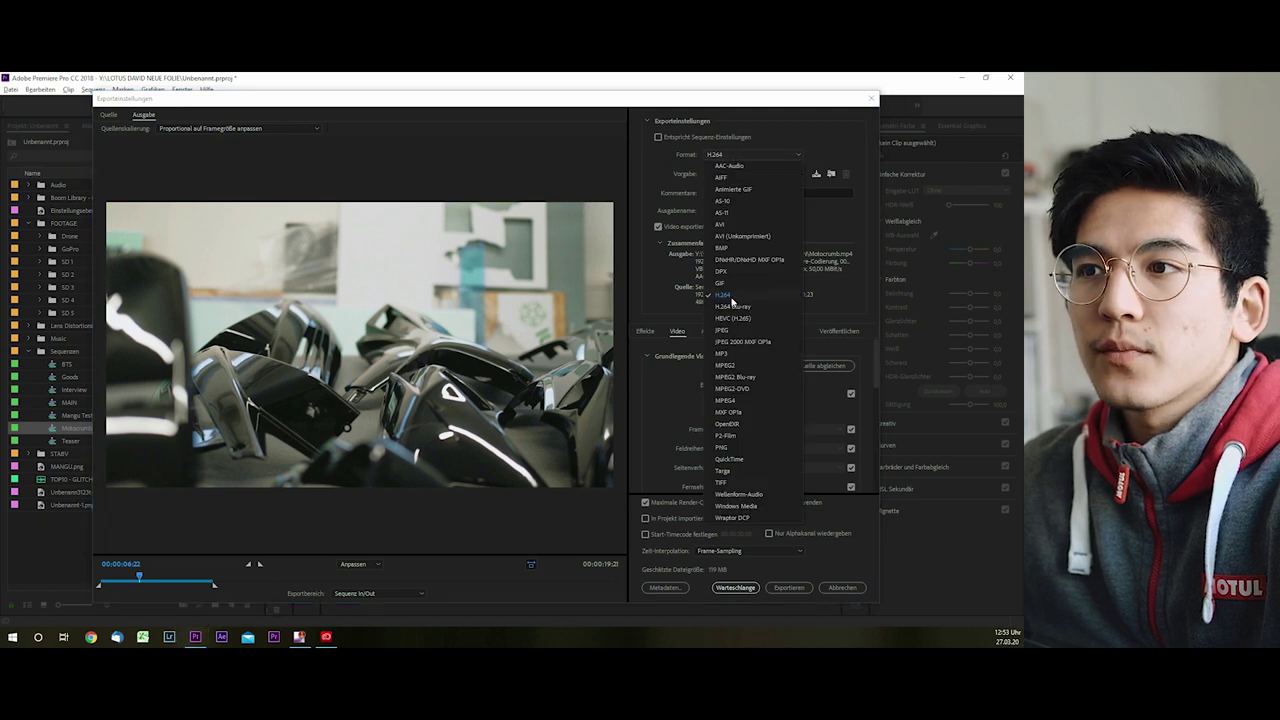
click(731, 296)
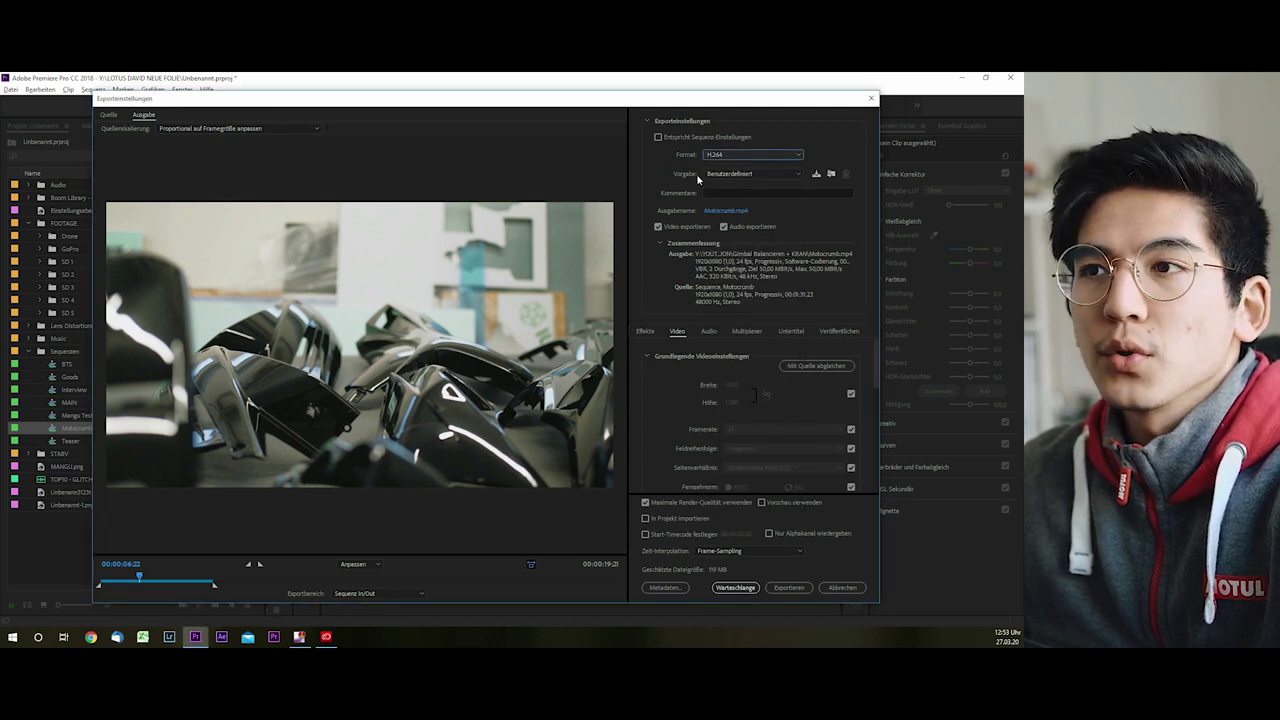
click(755, 191)
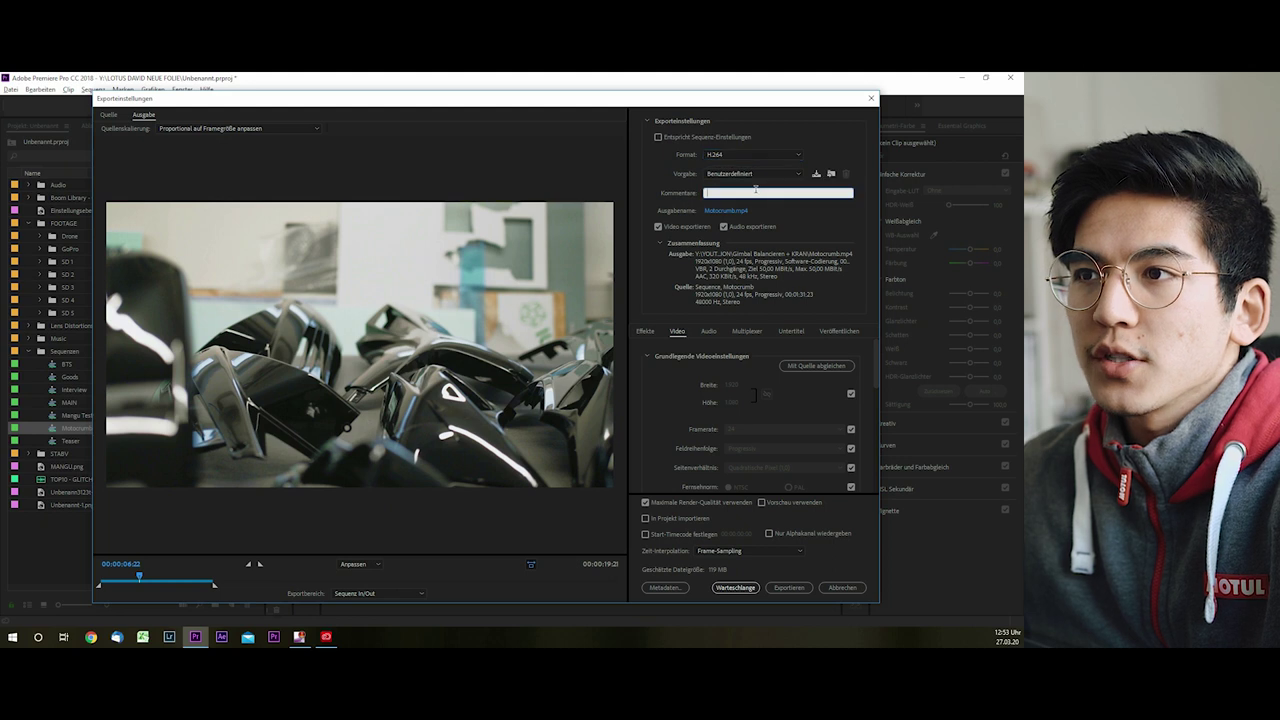
click(668, 214)
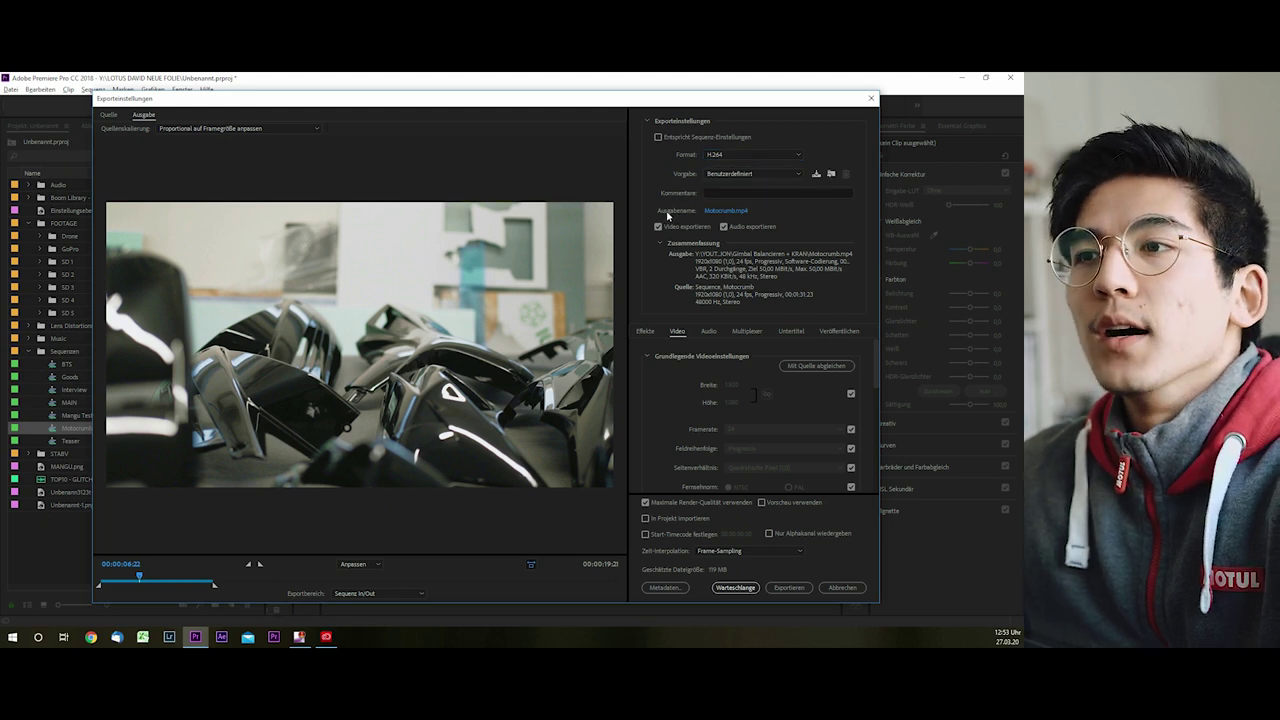
- Rename the output file to 'Motocrumb Teaser.mp4' in the Gimbal Balancieren + KRAN folder and save
click(723, 211)
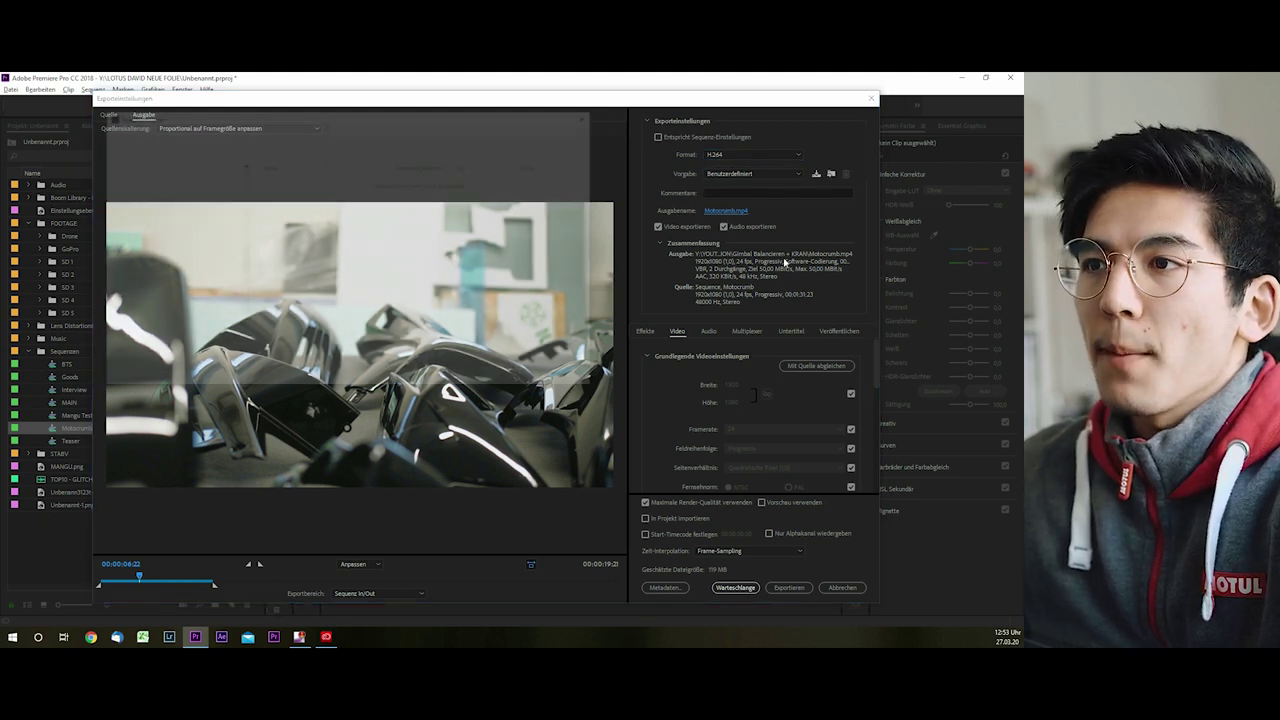
click(199, 341)
text(Test)
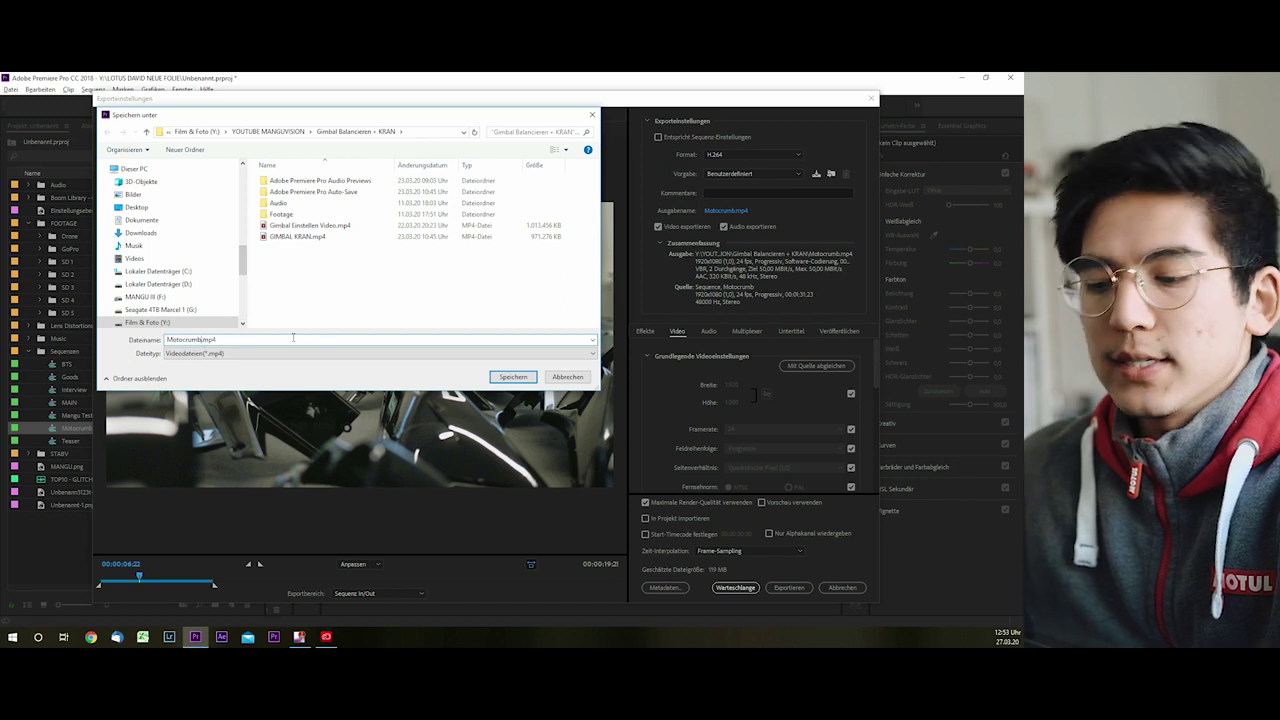
key(BackSpace)
key(BackSpace)
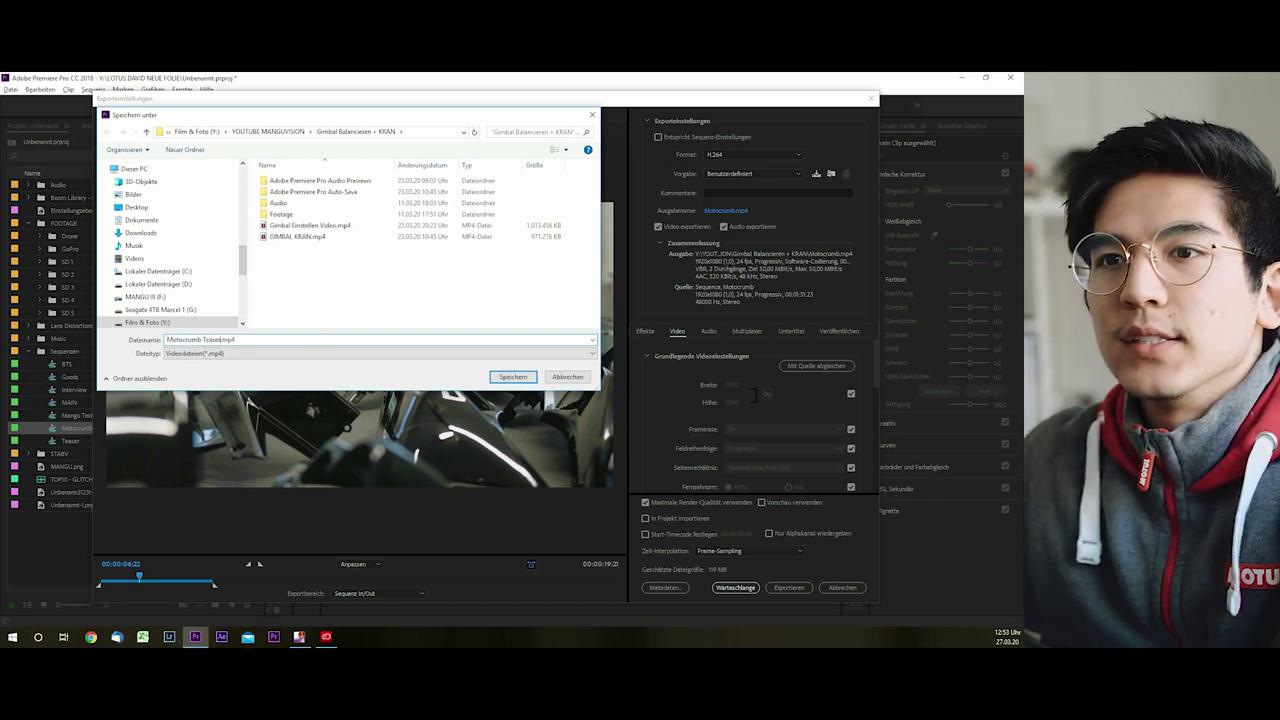
text(aser)
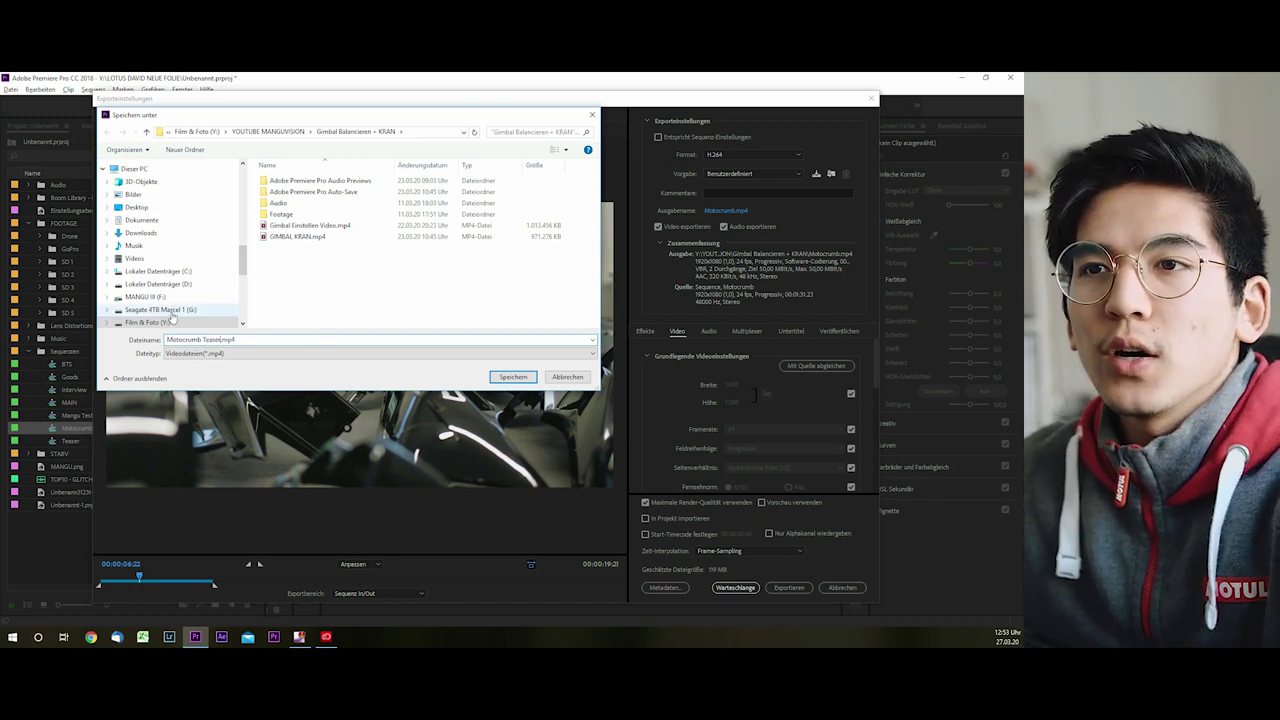
click(504, 378)
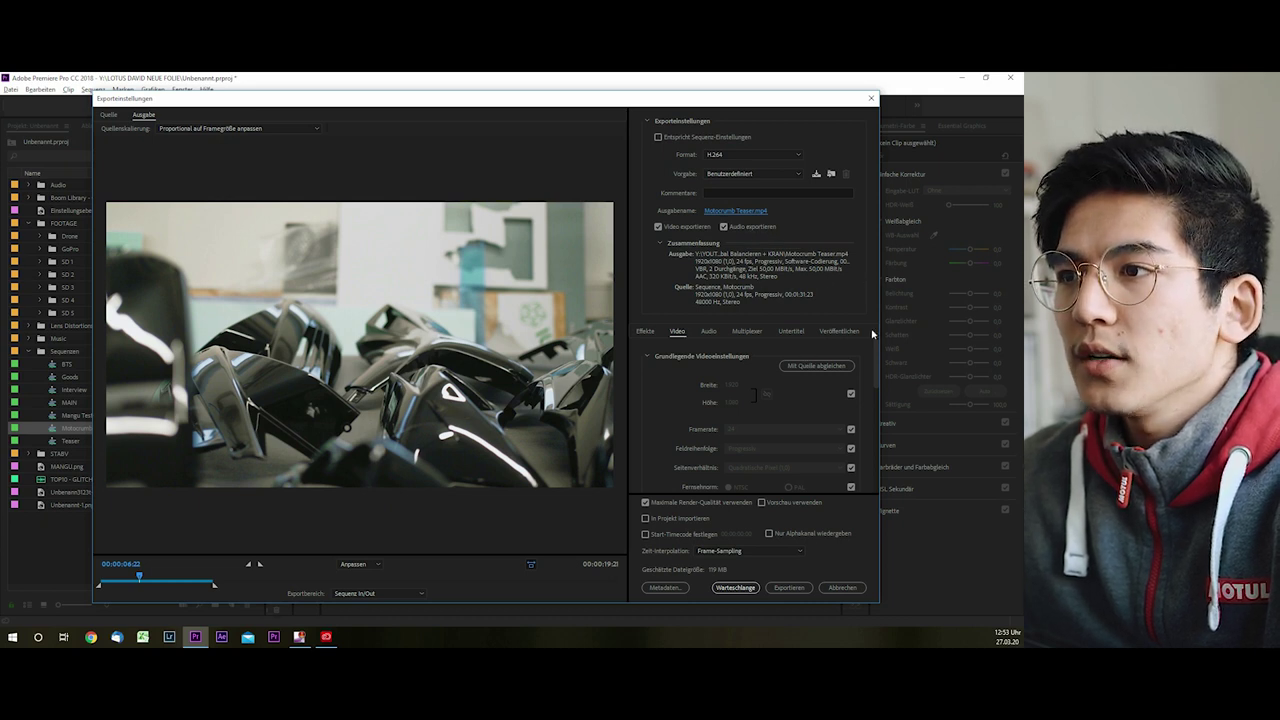
- Unlock the pixel aspect ratio in the Video tab and keep Quadratische Pixel
scroll(860, 360, down, 1)
scroll(845, 365, up, 1)
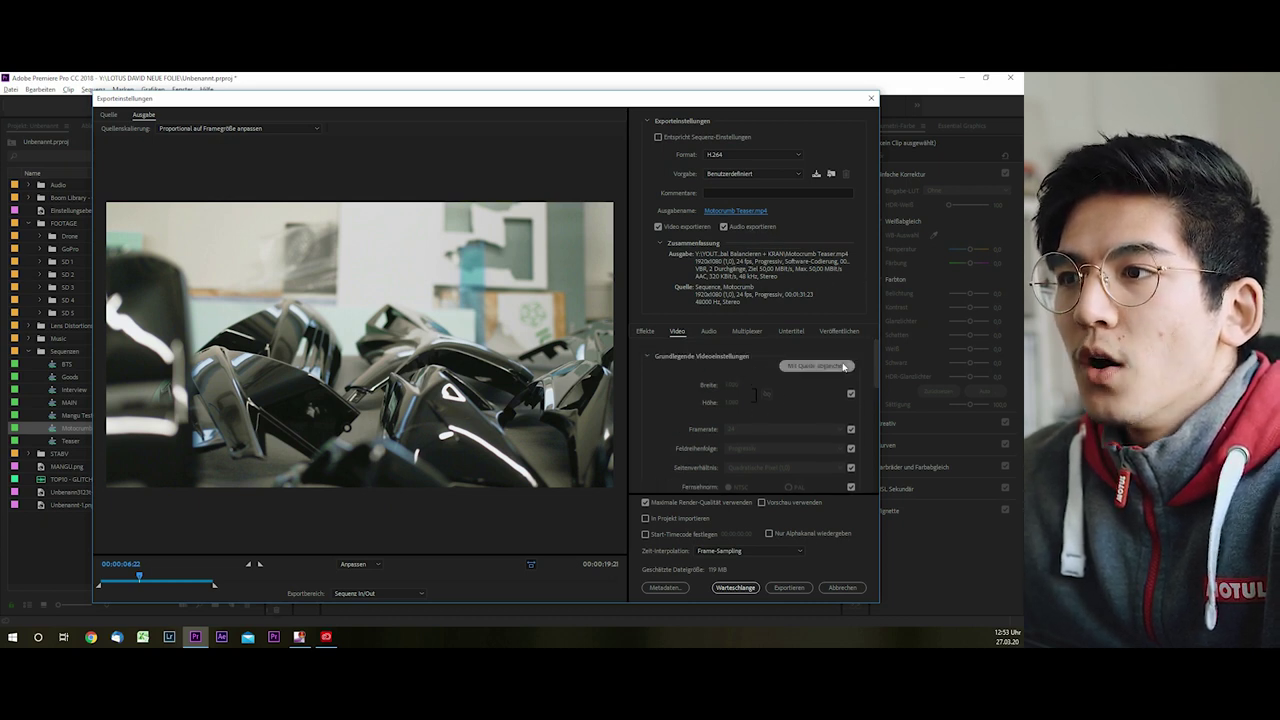
scroll(876, 362, down, 1)
scroll(875, 372, up, 1)
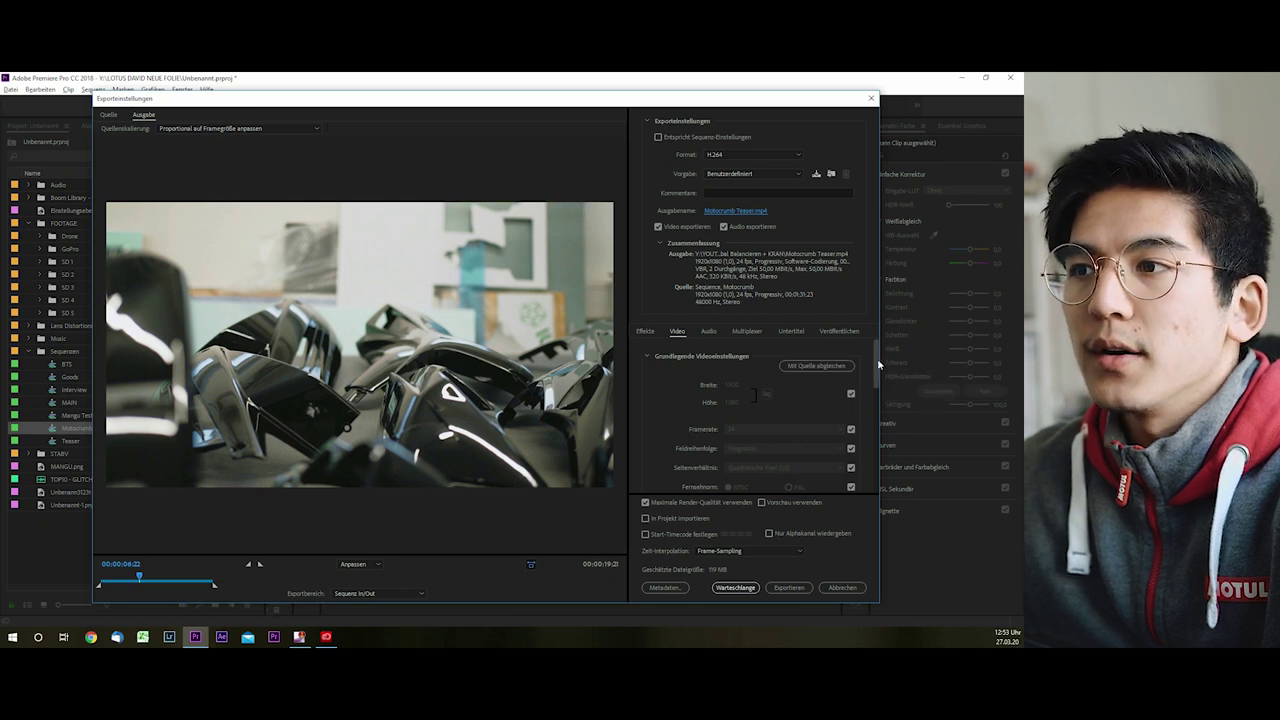
scroll(877, 363, down, 1)
scroll(877, 363, up, 1)
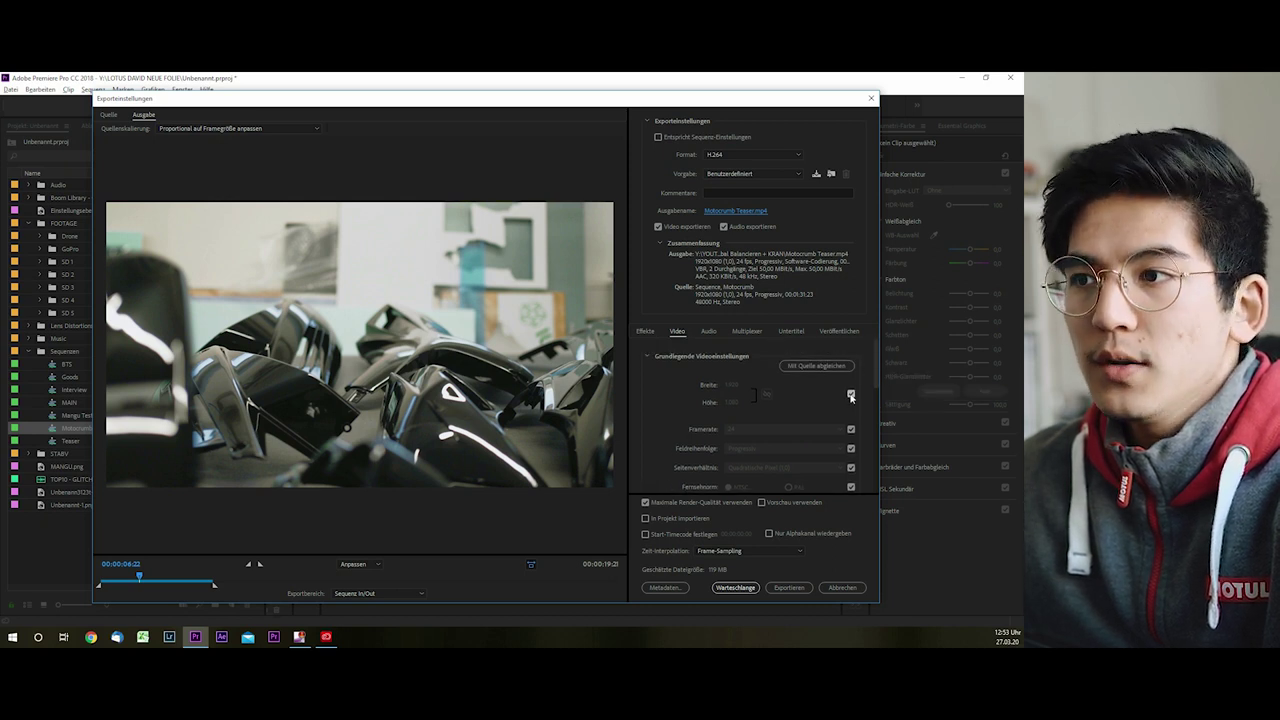
scroll(877, 375, down, 1)
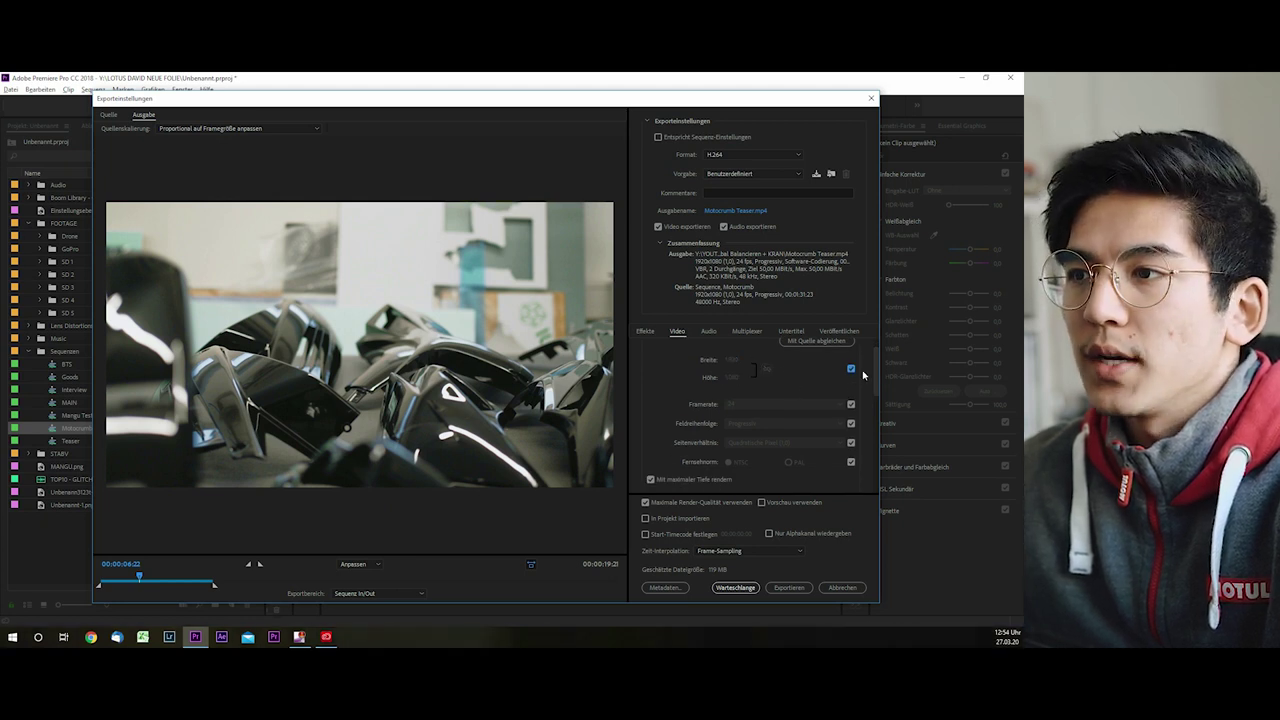
scroll(760, 380, down, 1)
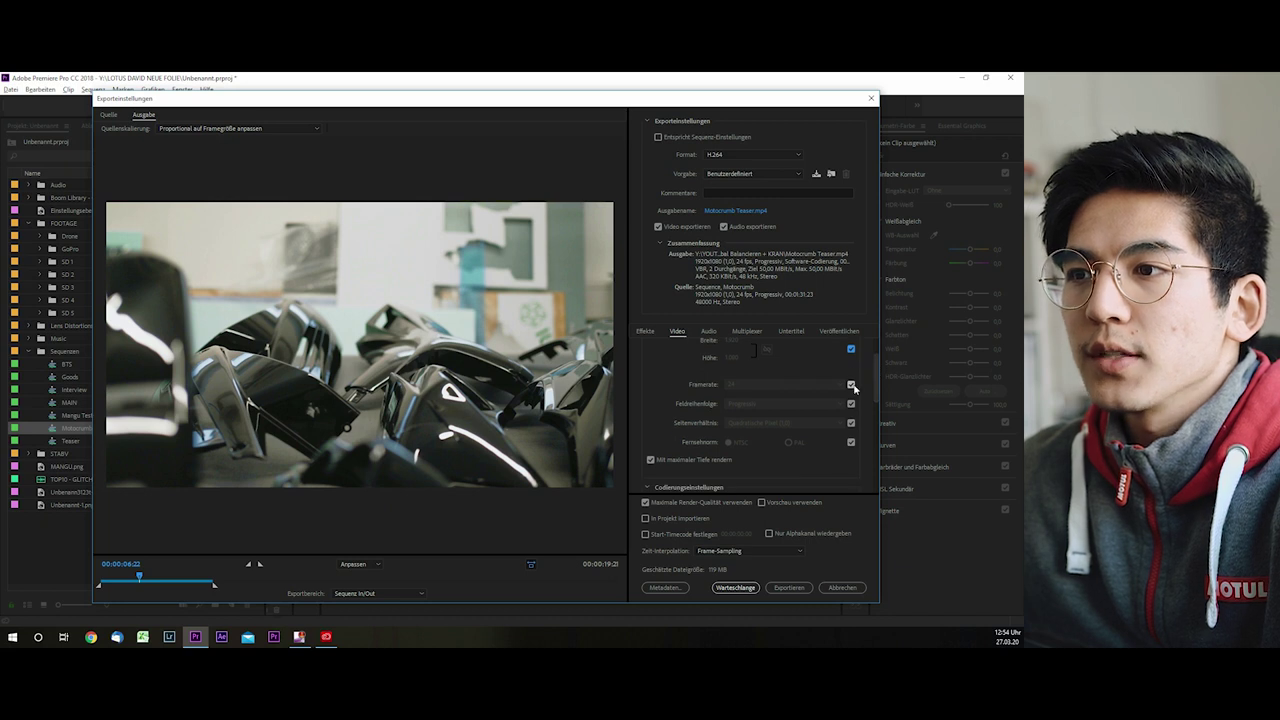
scroll(852, 392, down, 1)
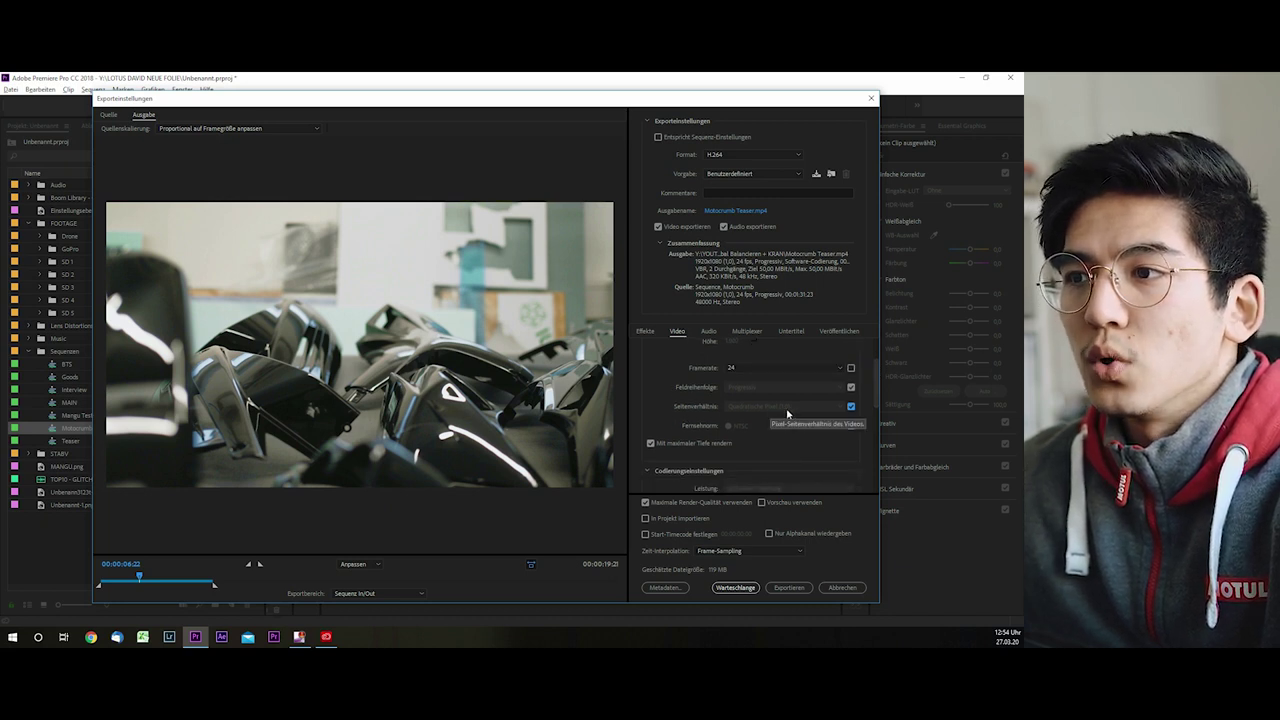
click(851, 406)
click(742, 407)
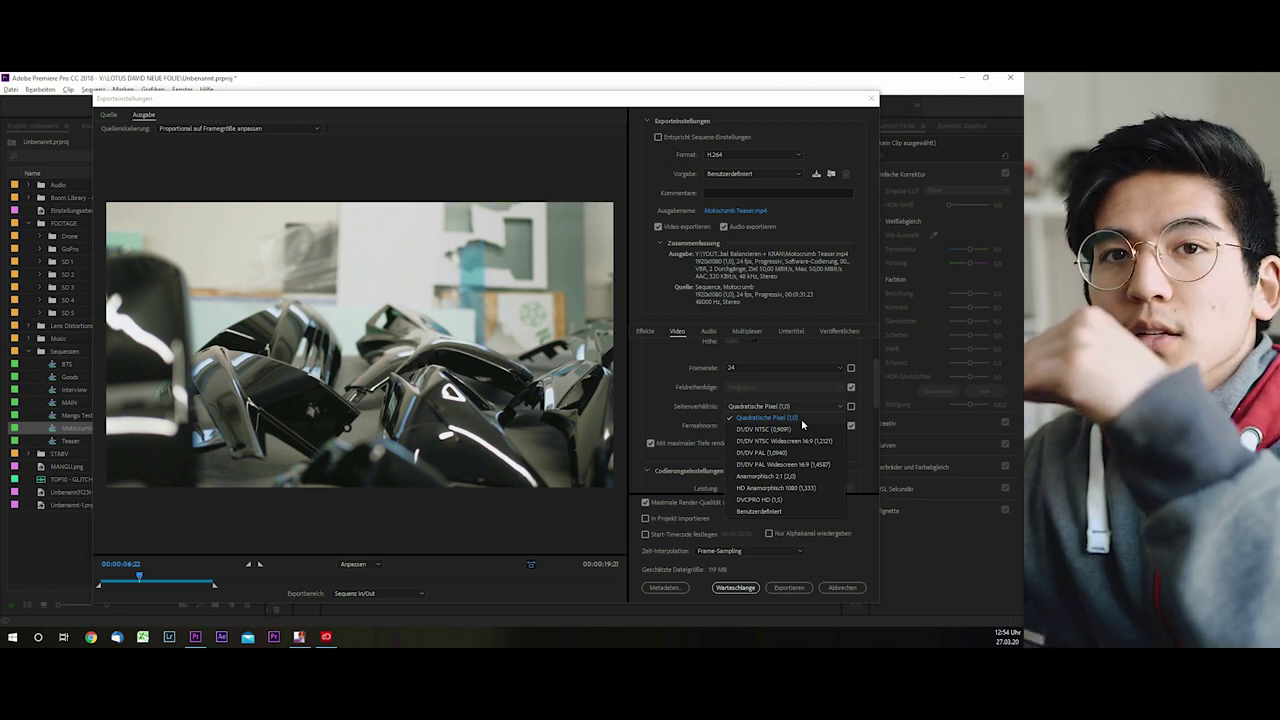
click(802, 425)
- Scroll the Video tab down to the Codierungseinstellungen section
scroll(794, 400, down, 1)
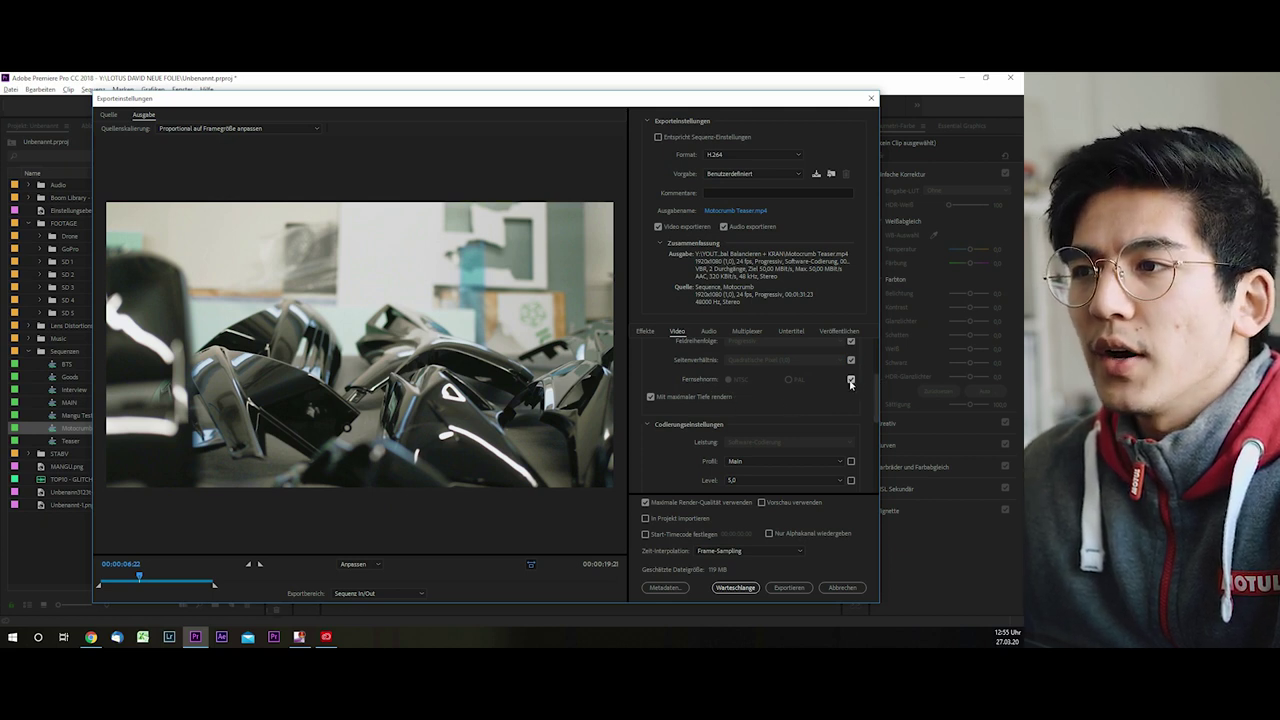
scroll(876, 380, up, 1)
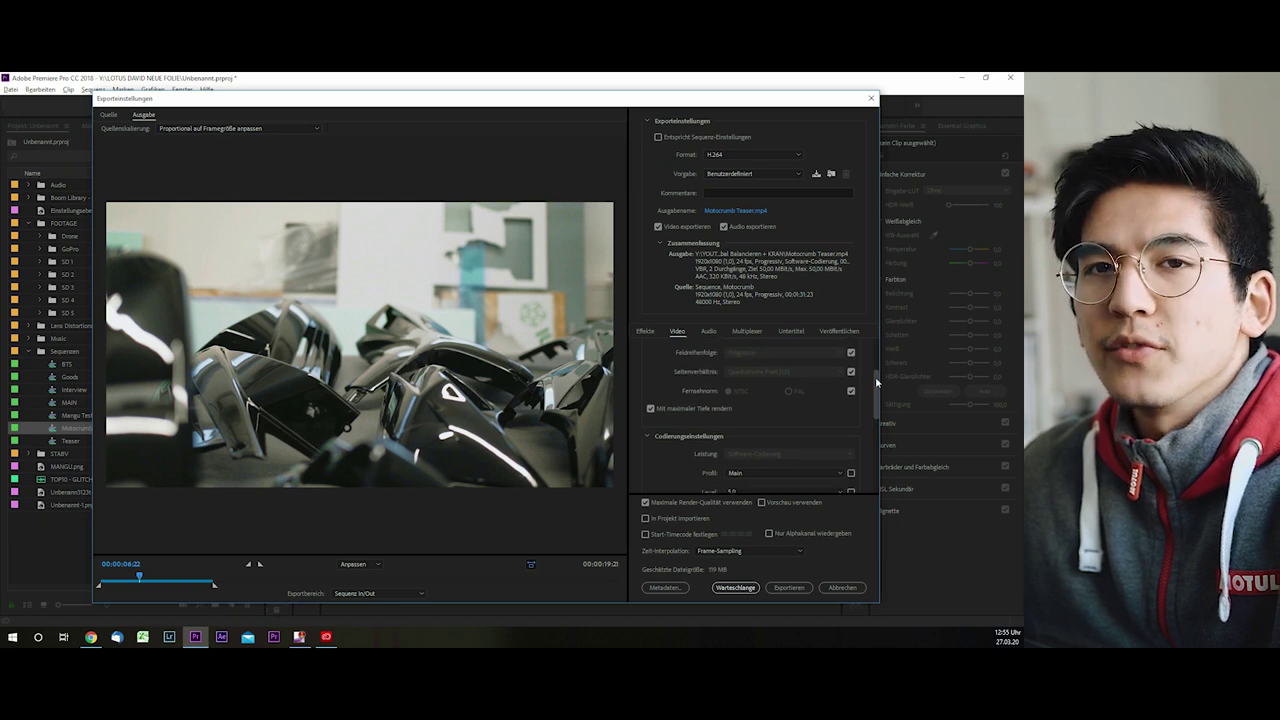
scroll(870, 384, down, 1)
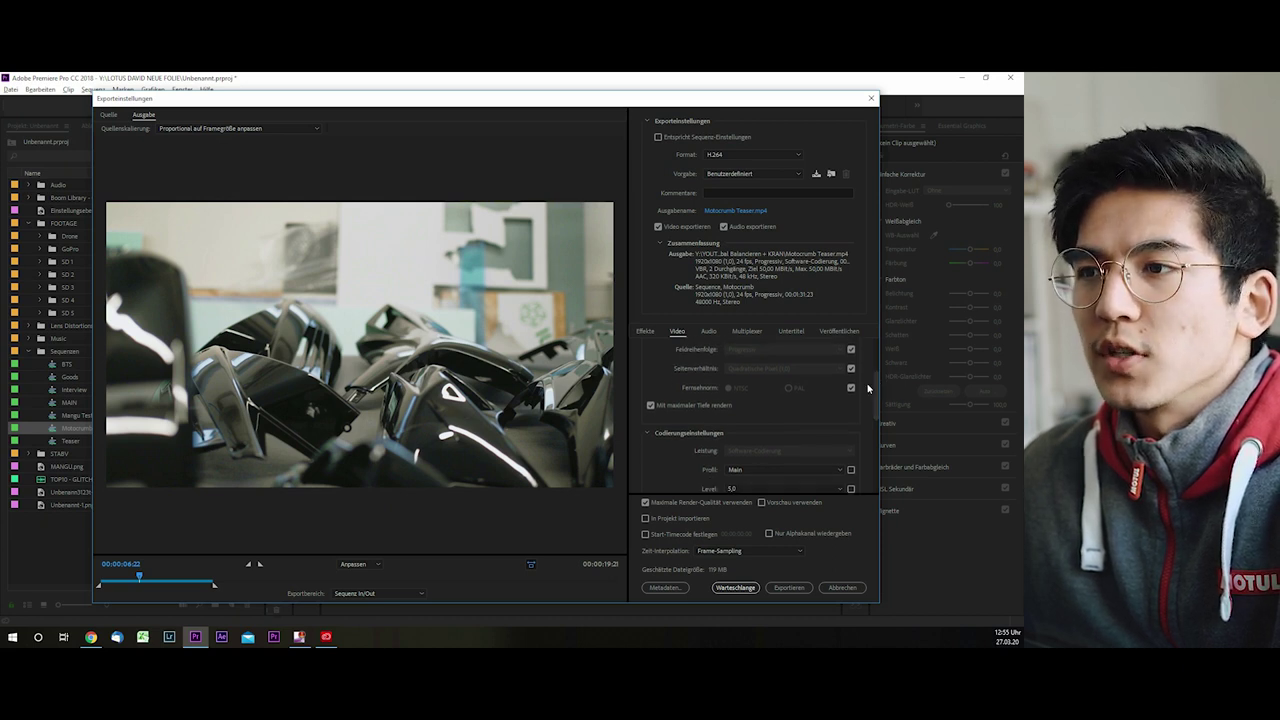
scroll(877, 397, down, 2)
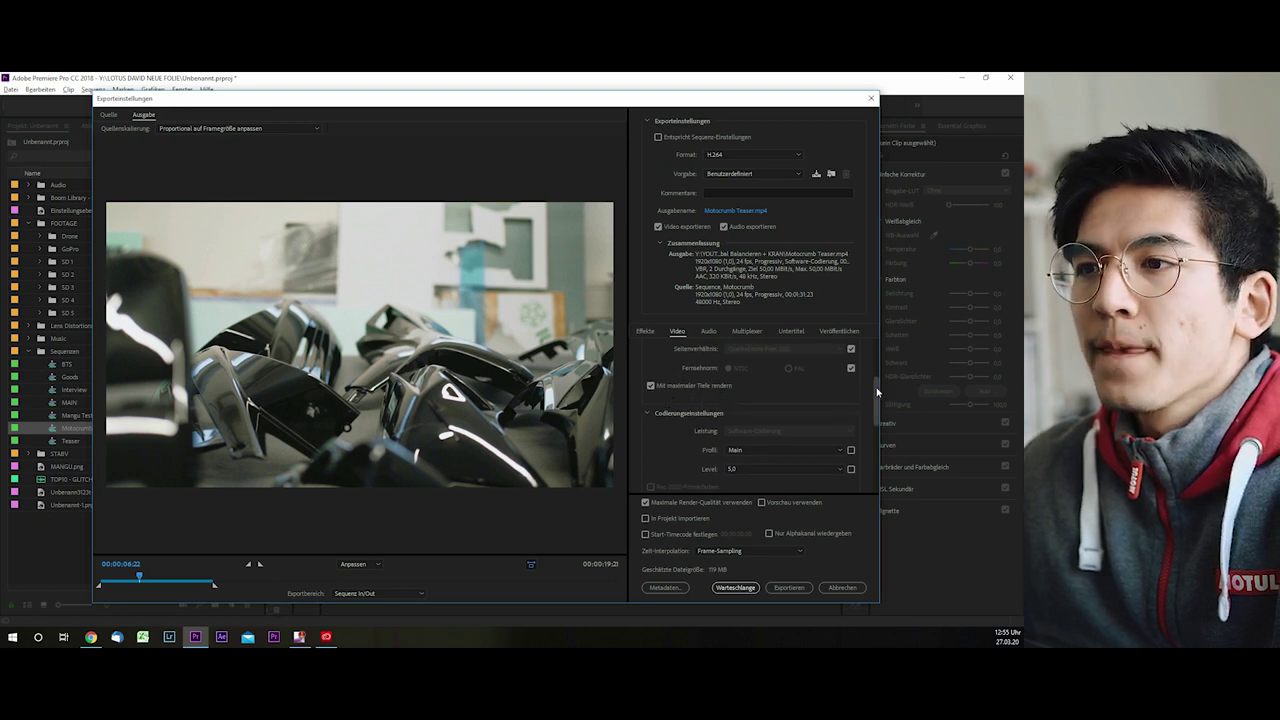
scroll(877, 398, down, 3)
scroll(879, 402, down, 2)
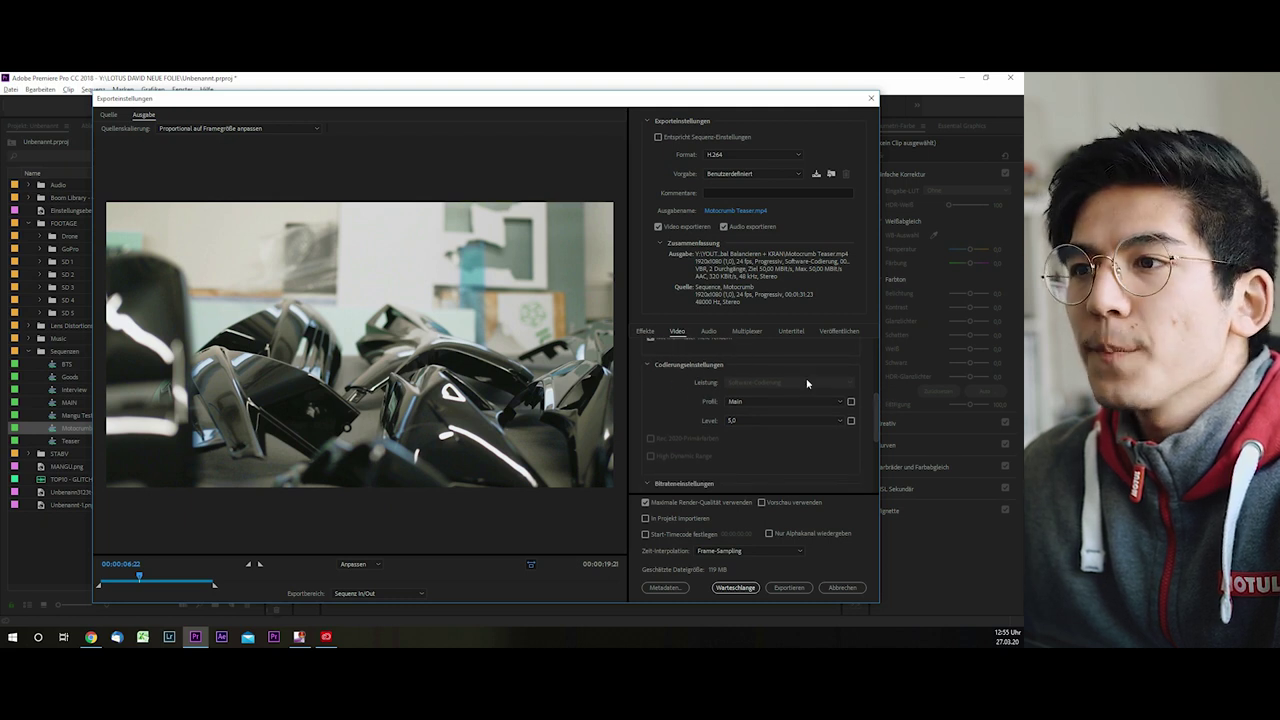
scroll(879, 405, down, 2)
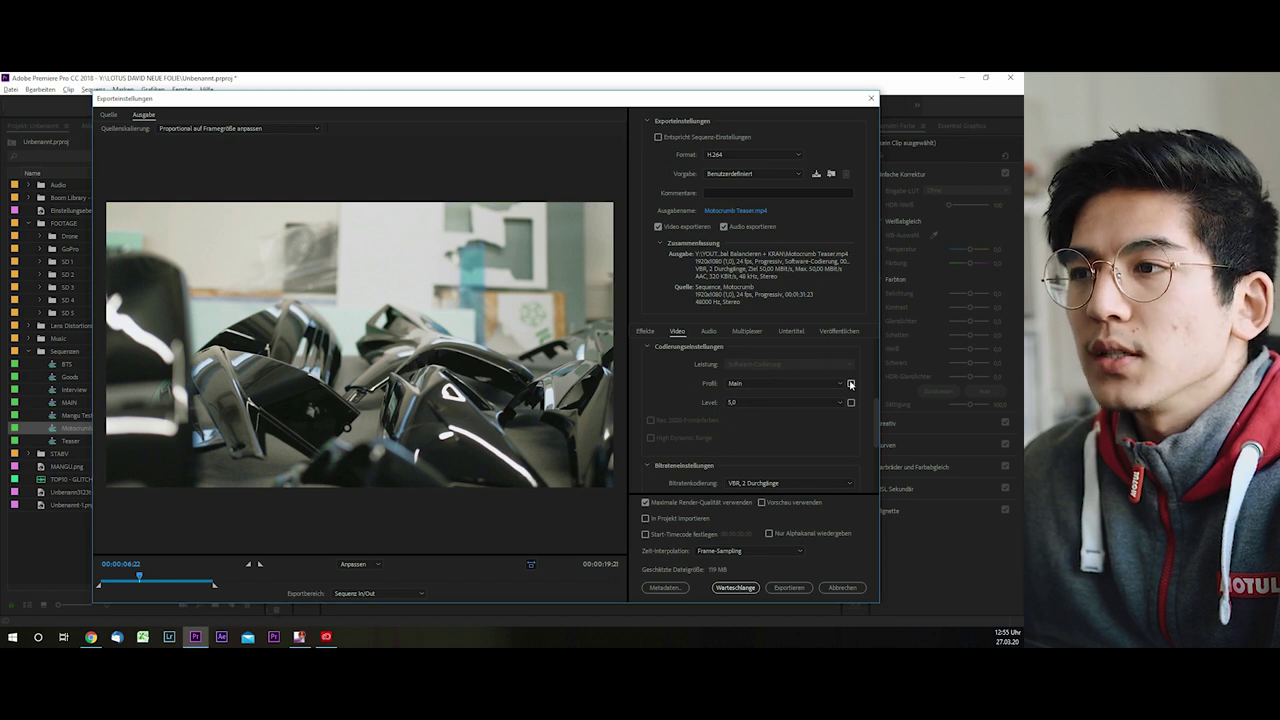
- Unlock profile and level, keep the Main profile, and change the level to 4.2
click(850, 384)
click(850, 384)
click(785, 383)
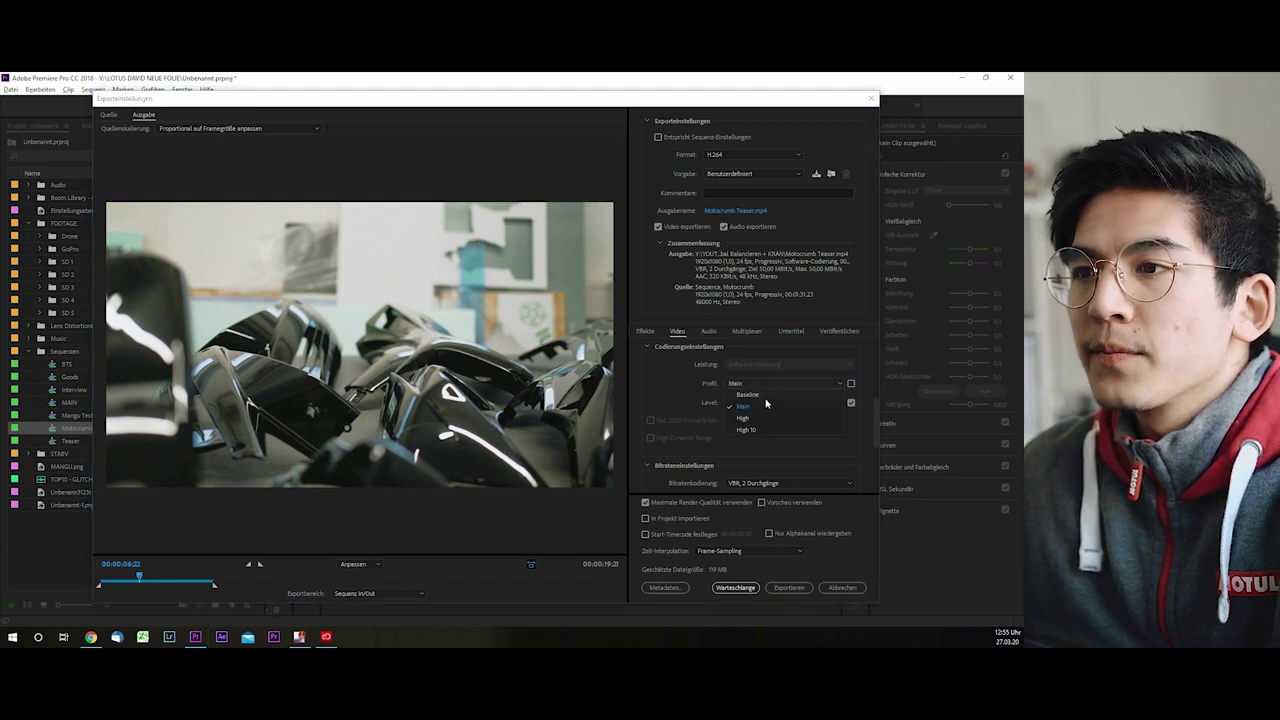
click(763, 384)
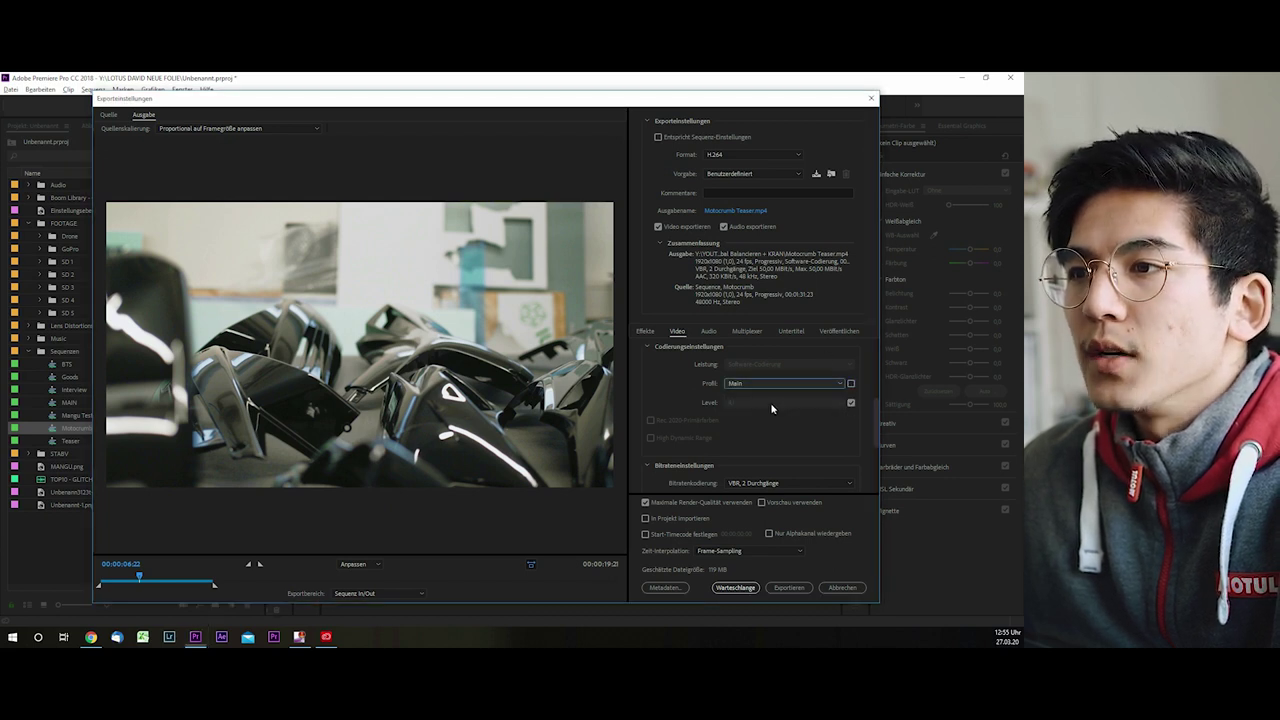
click(851, 403)
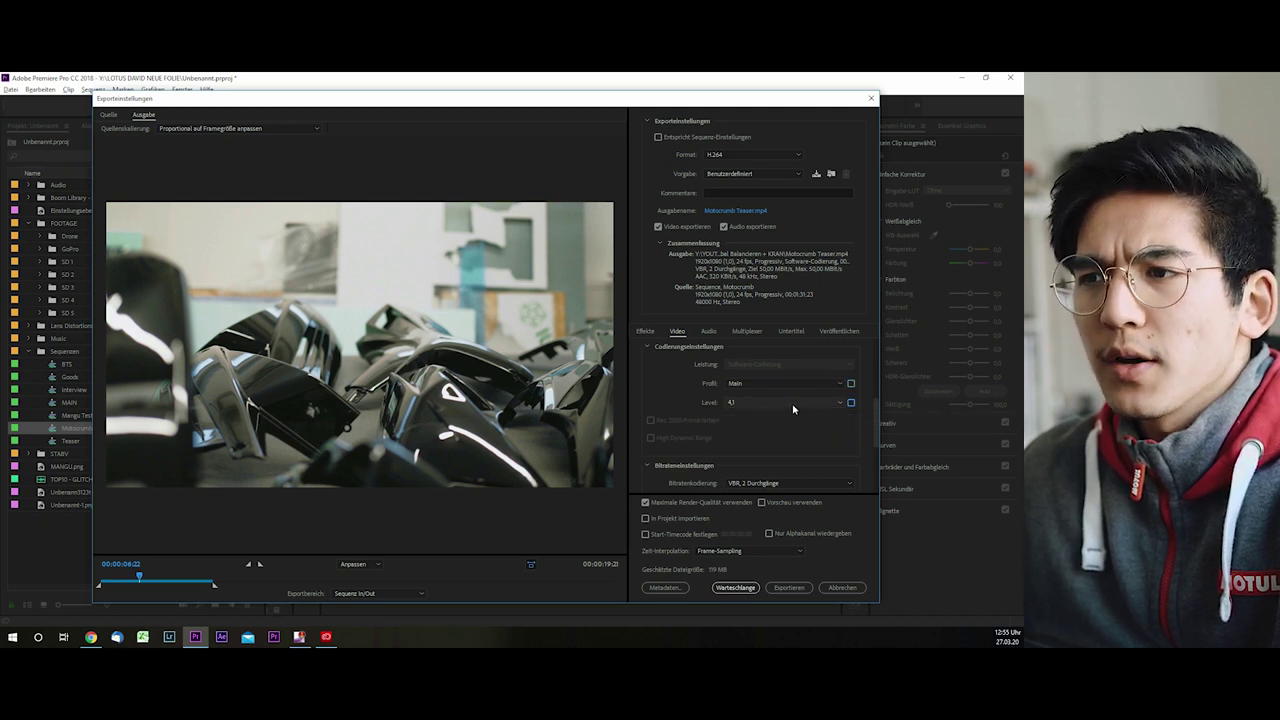
click(739, 401)
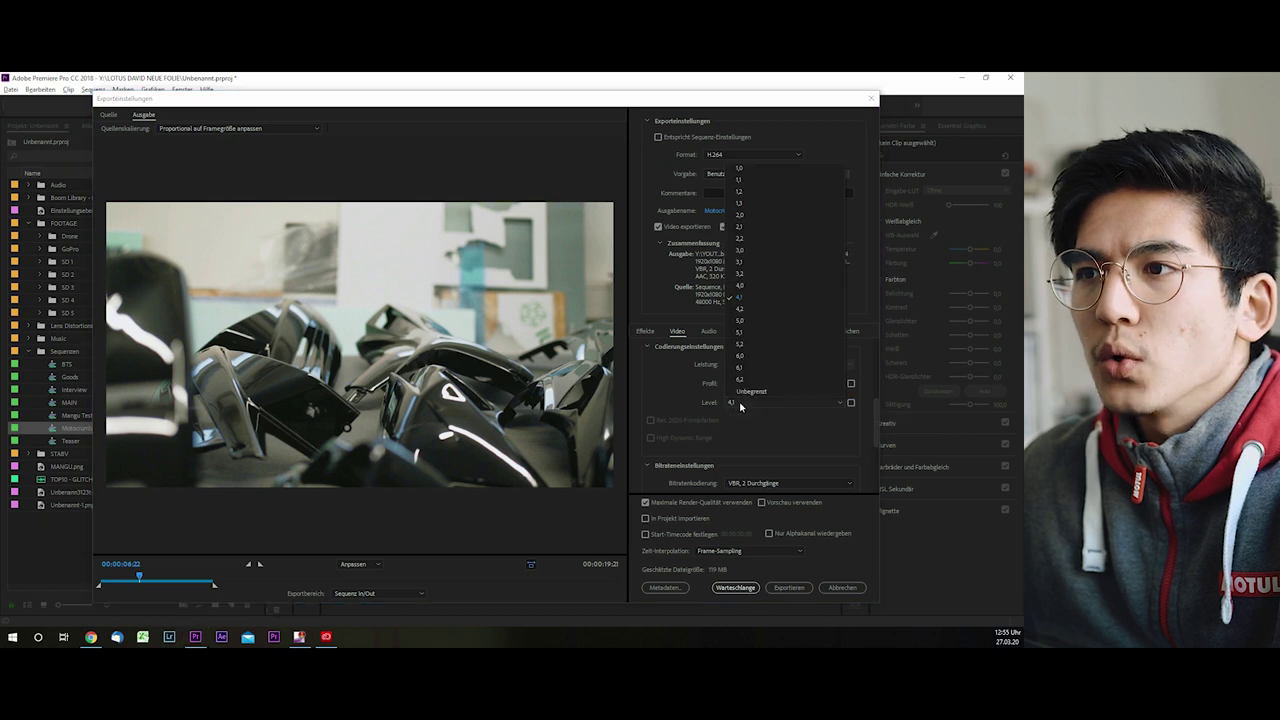
click(749, 318)
- Set the export frame rate to 24 fps and have it match the source
drag(877, 438, 878, 343)
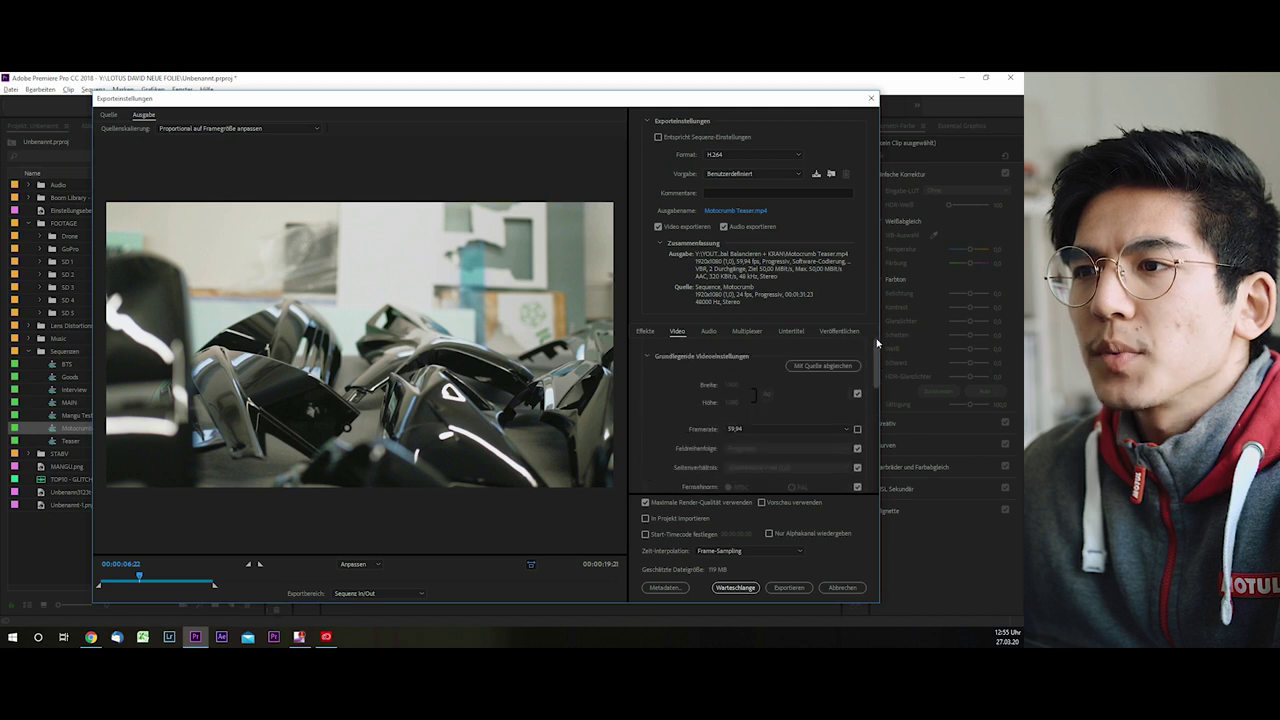
click(801, 430)
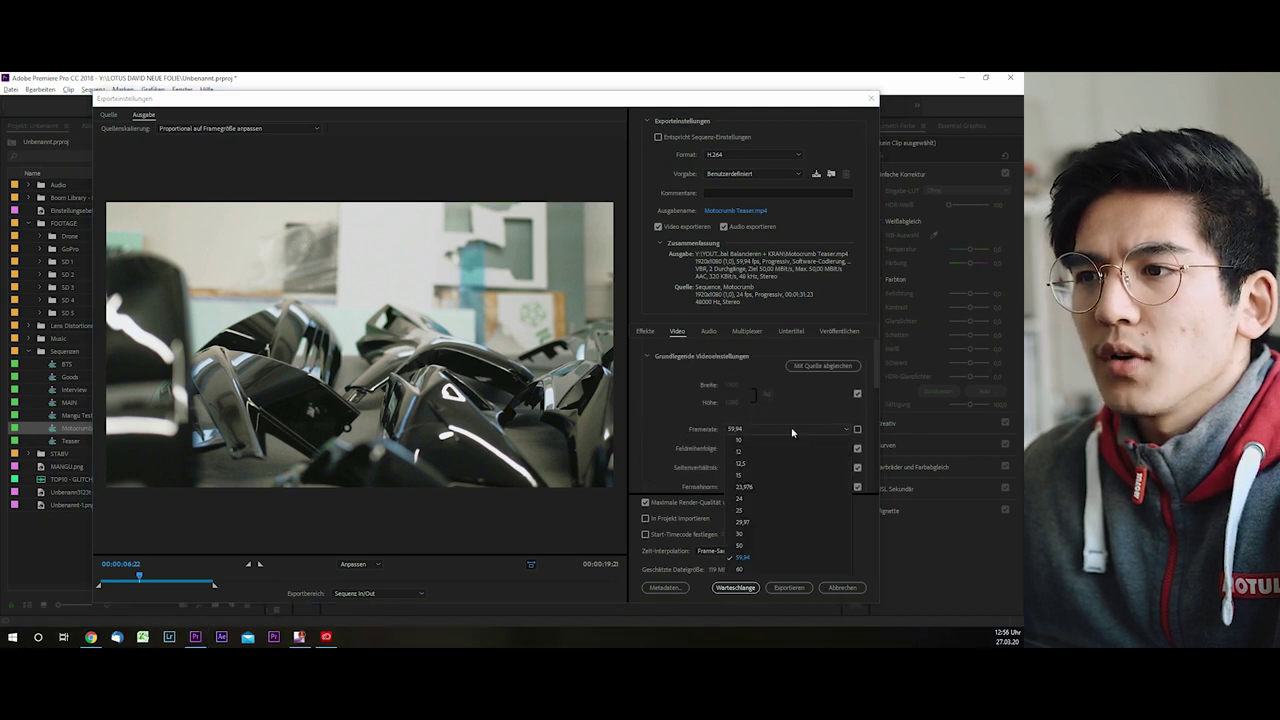
click(778, 451)
click(851, 429)
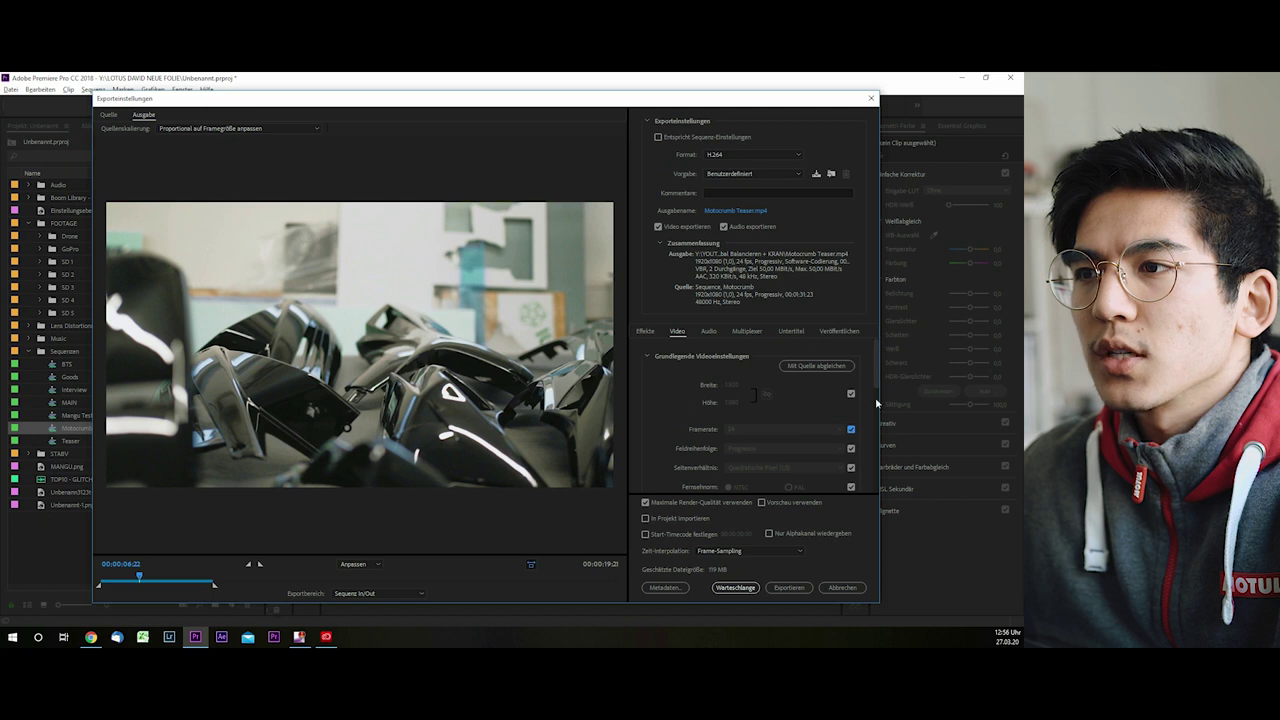
- Keep VBR, 2 Pass bitrate encoding with 50 Mbps target and maximum bitrate
scroll(877, 367, down, 2)
scroll(800, 390, down, 2)
scroll(700, 395, down, 2)
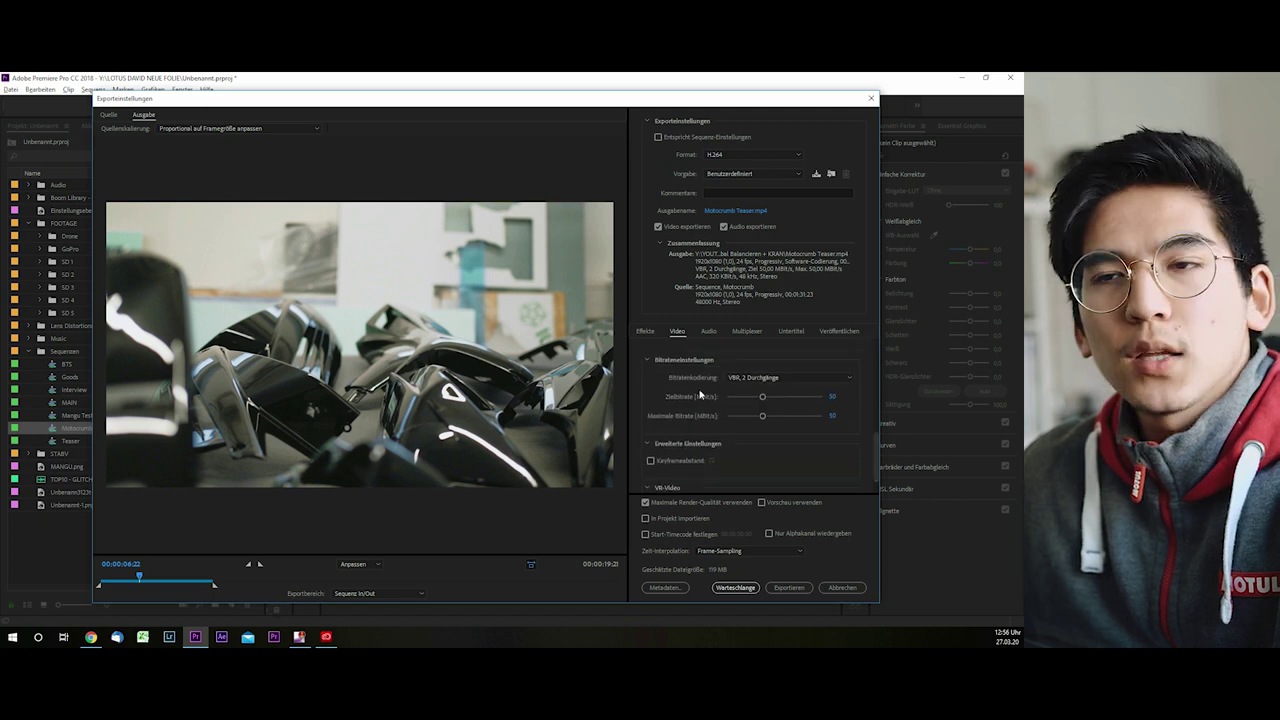
click(786, 380)
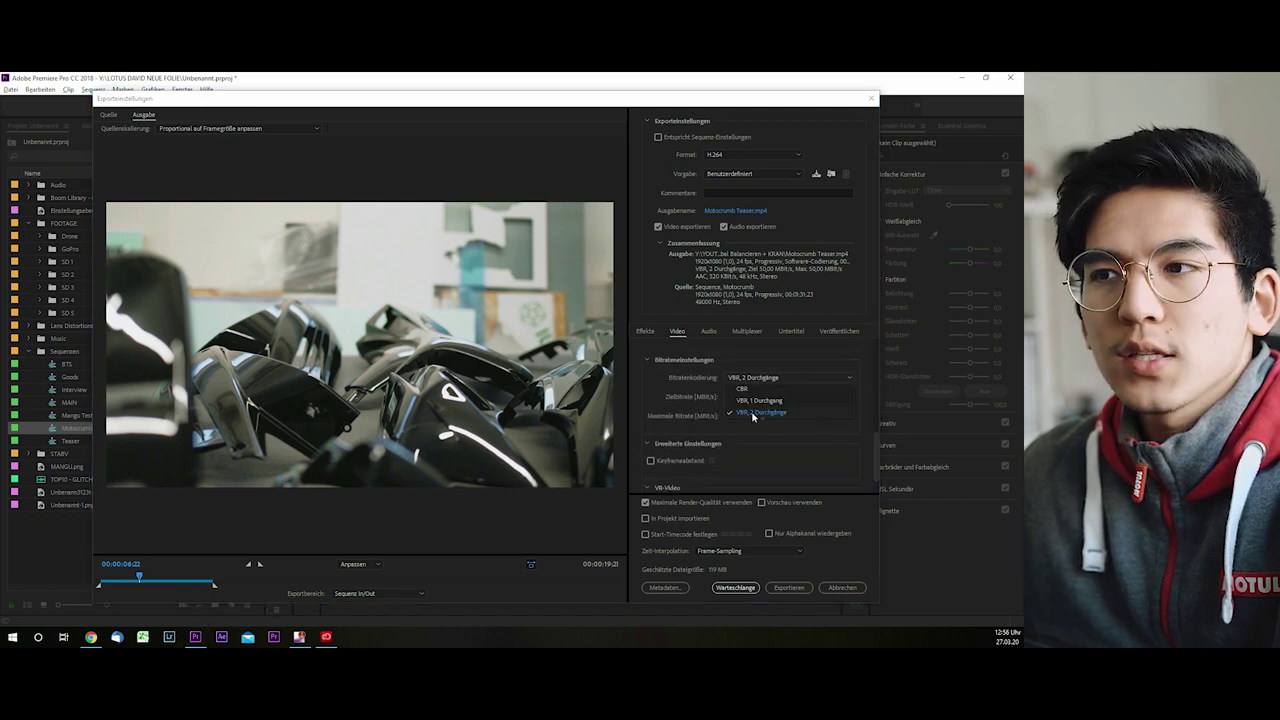
click(753, 414)
scroll(876, 440, down, 2)
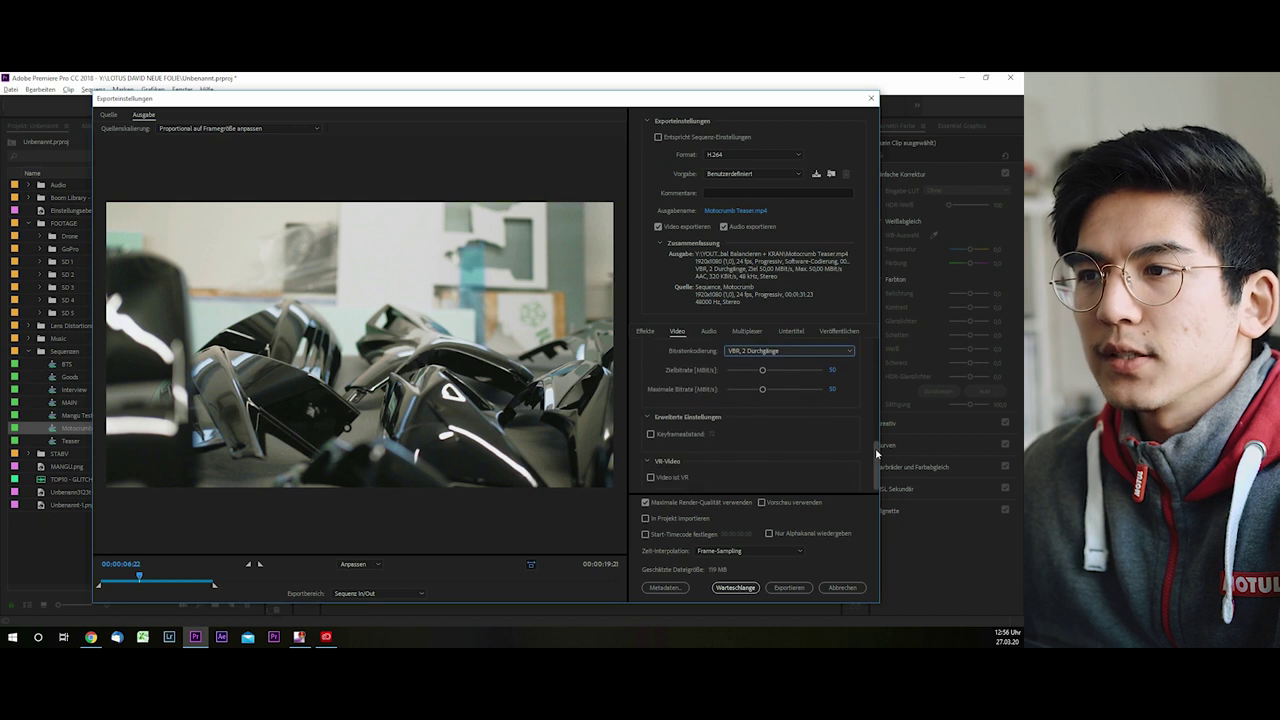
scroll(876, 440, up, 3)
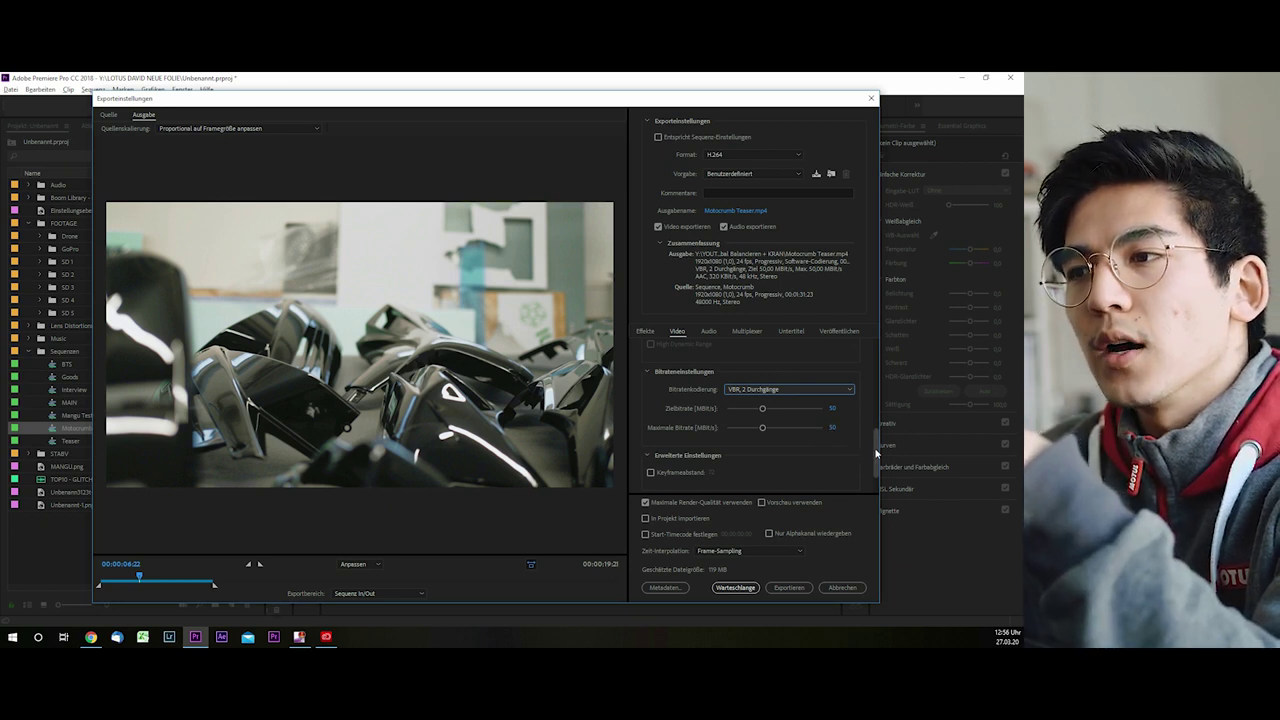
drag(877, 455, 876, 452)
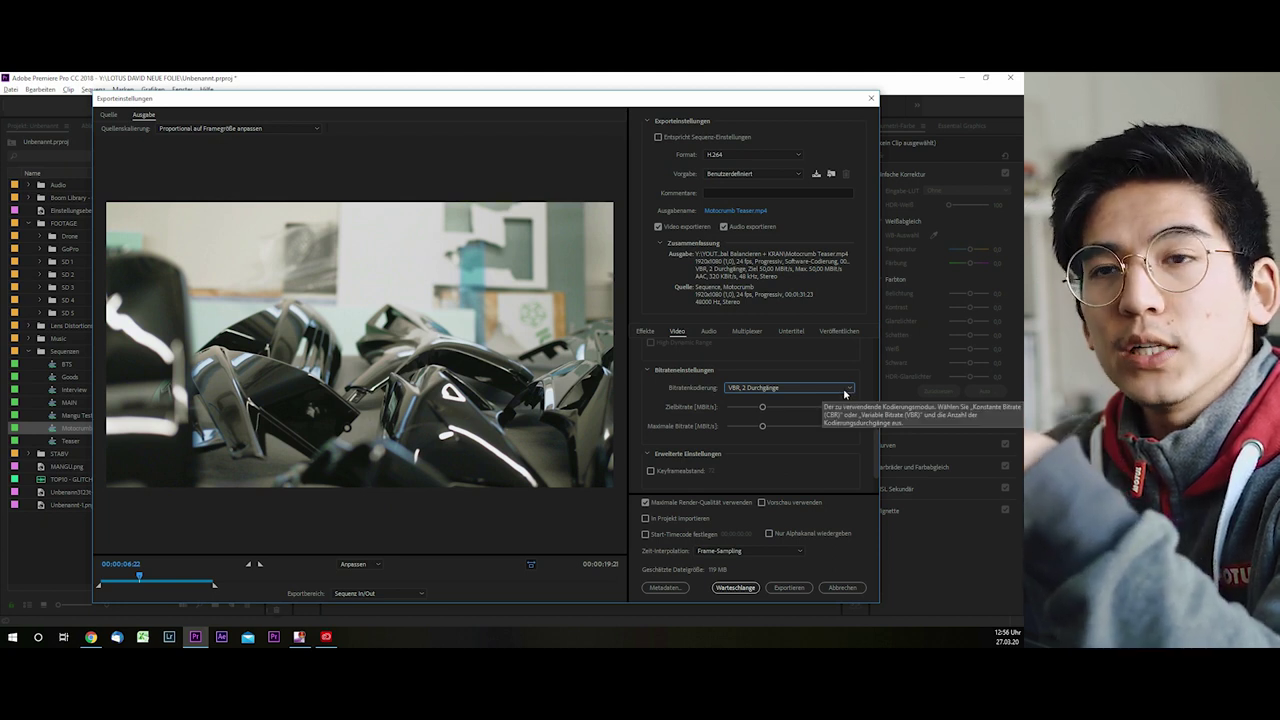
click(844, 389)
click(762, 411)
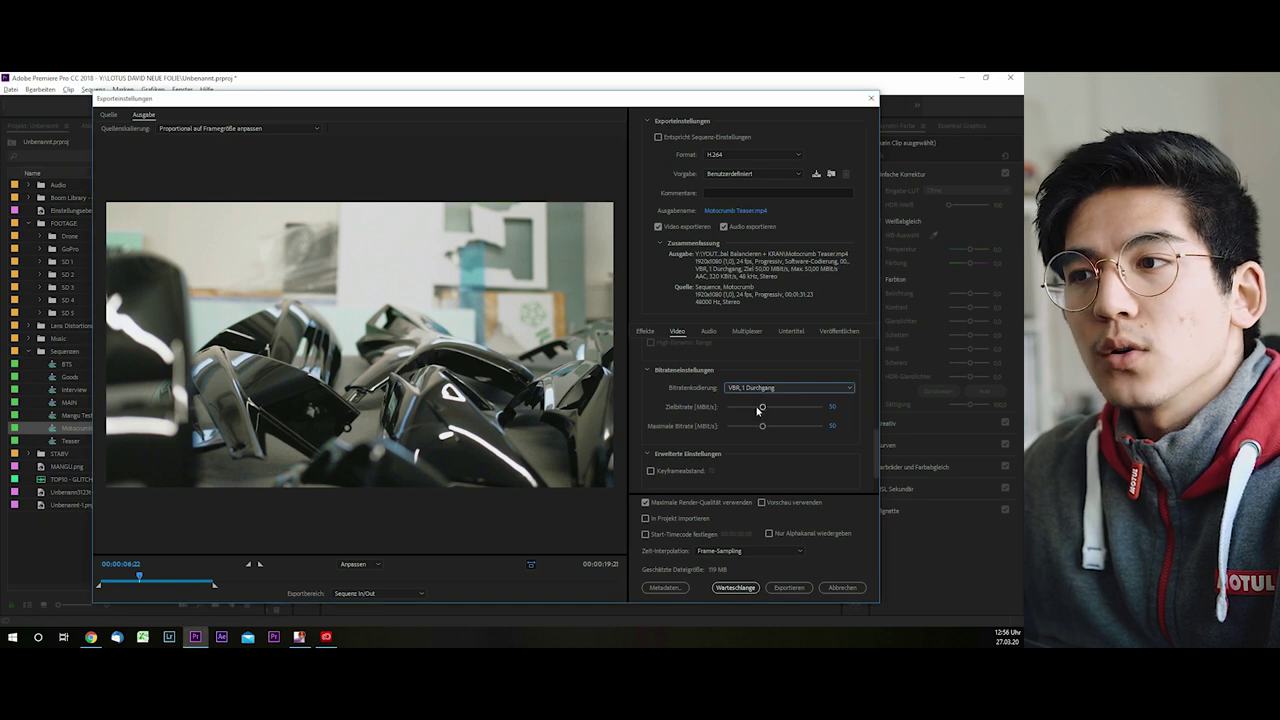
click(830, 407)
text(10)
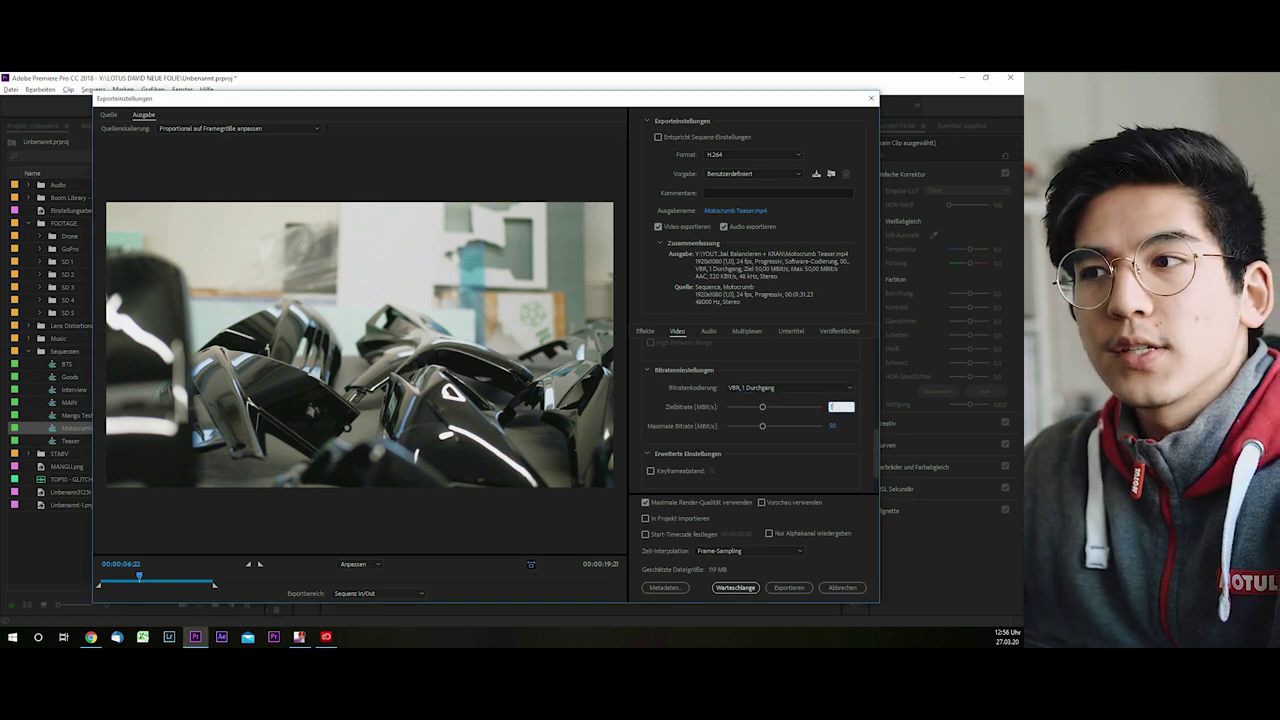
key(Return)
click(831, 426)
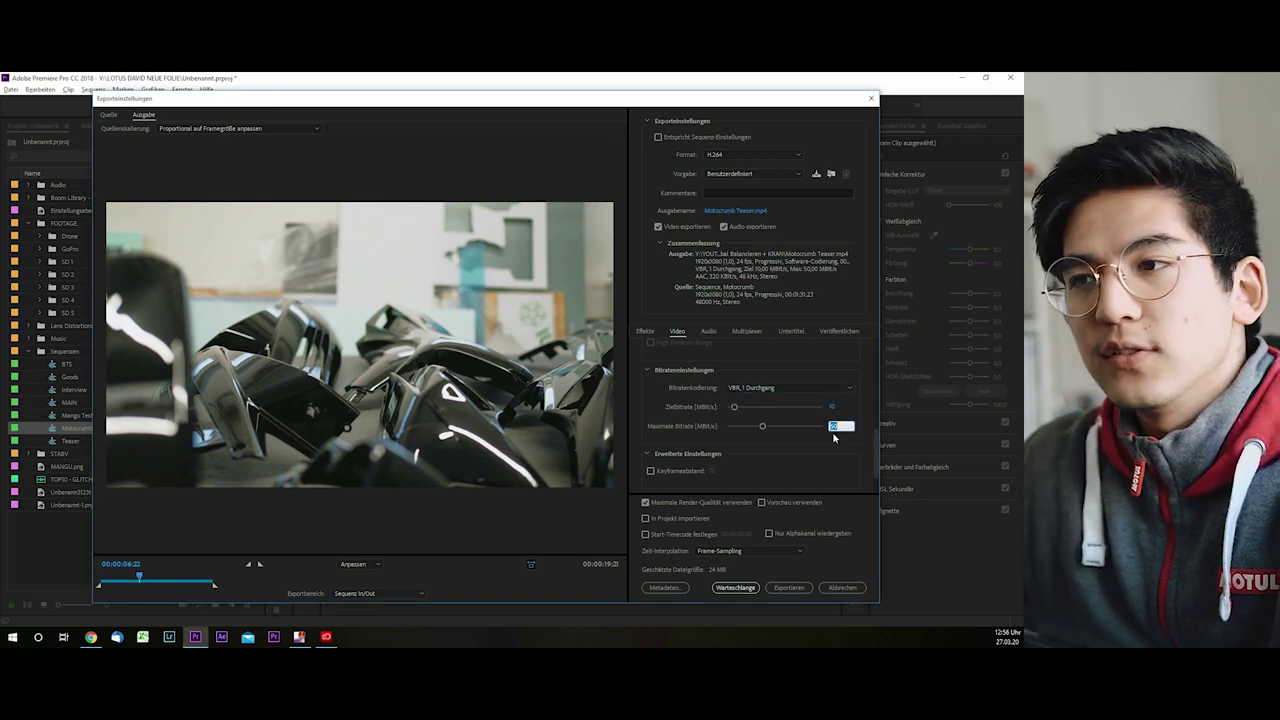
text(10)
key(Return)
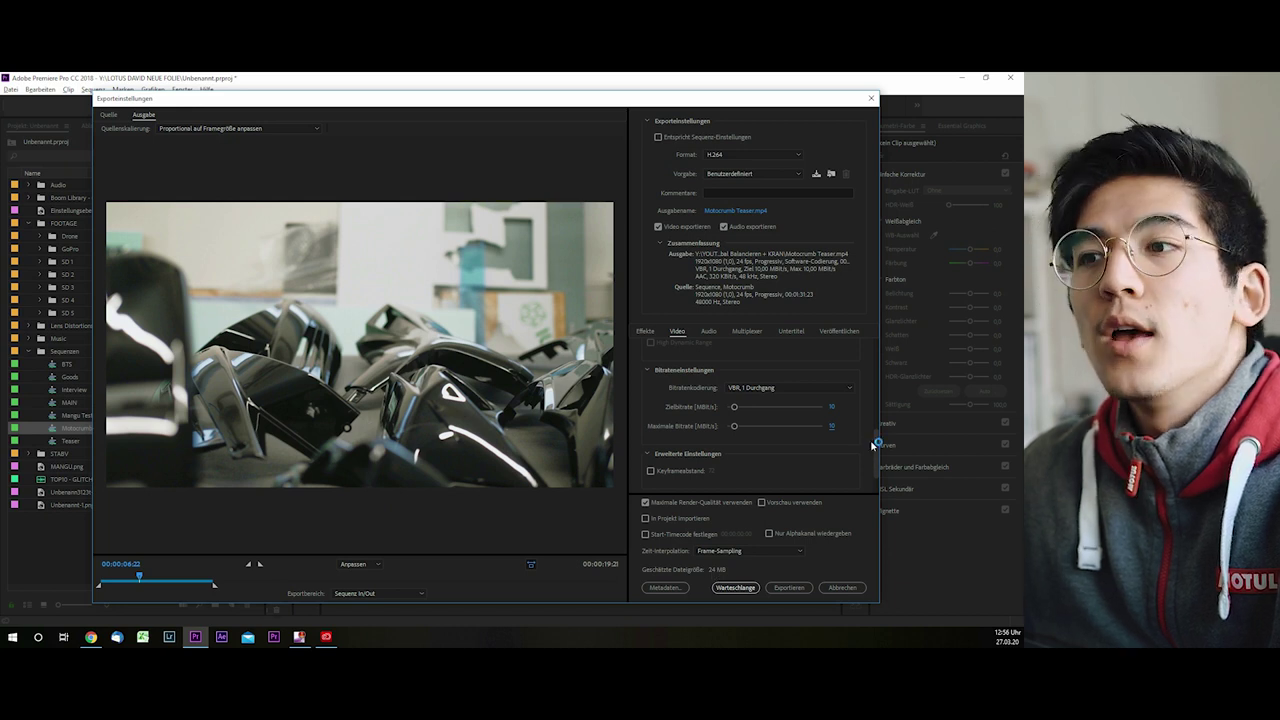
click(824, 388)
click(773, 425)
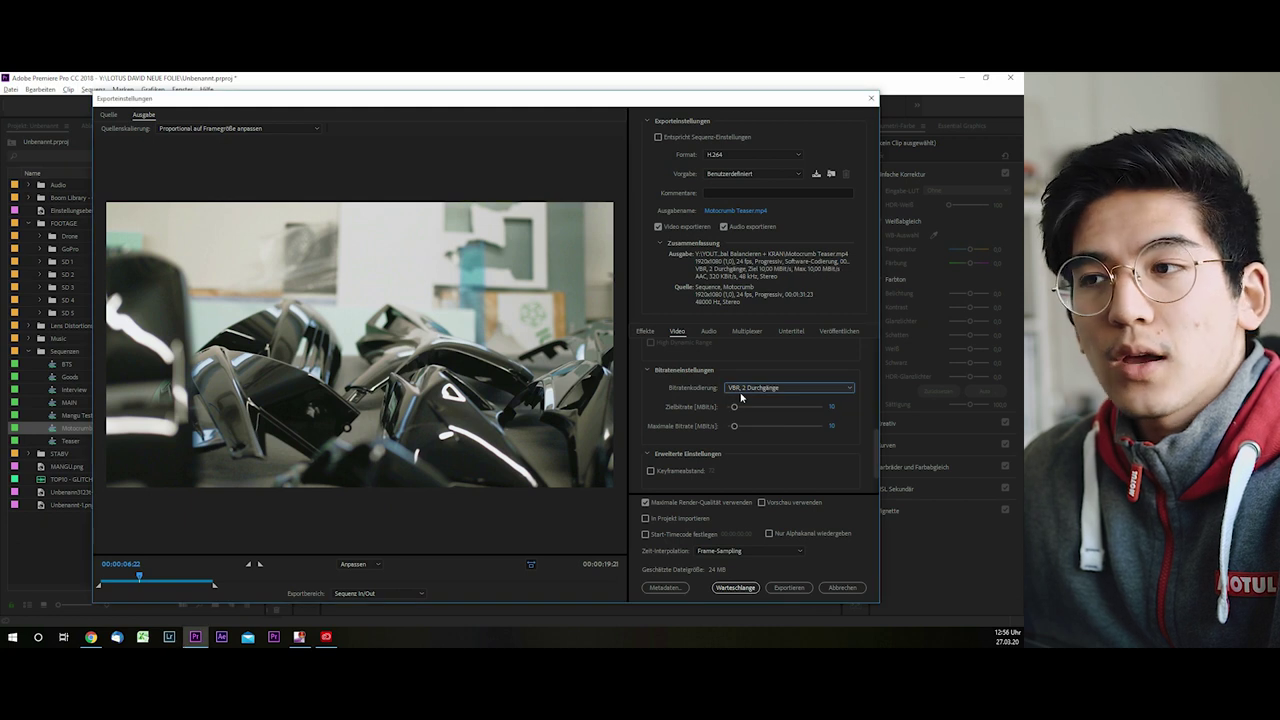
click(833, 409)
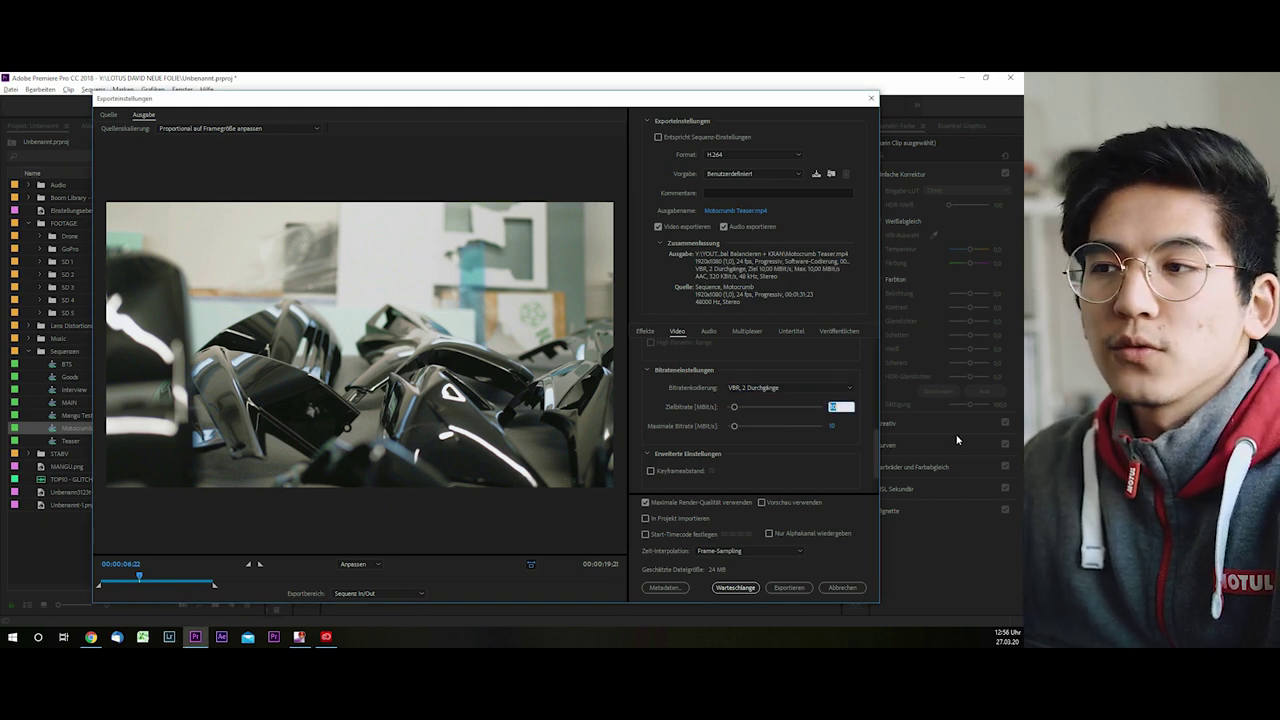
text(50)
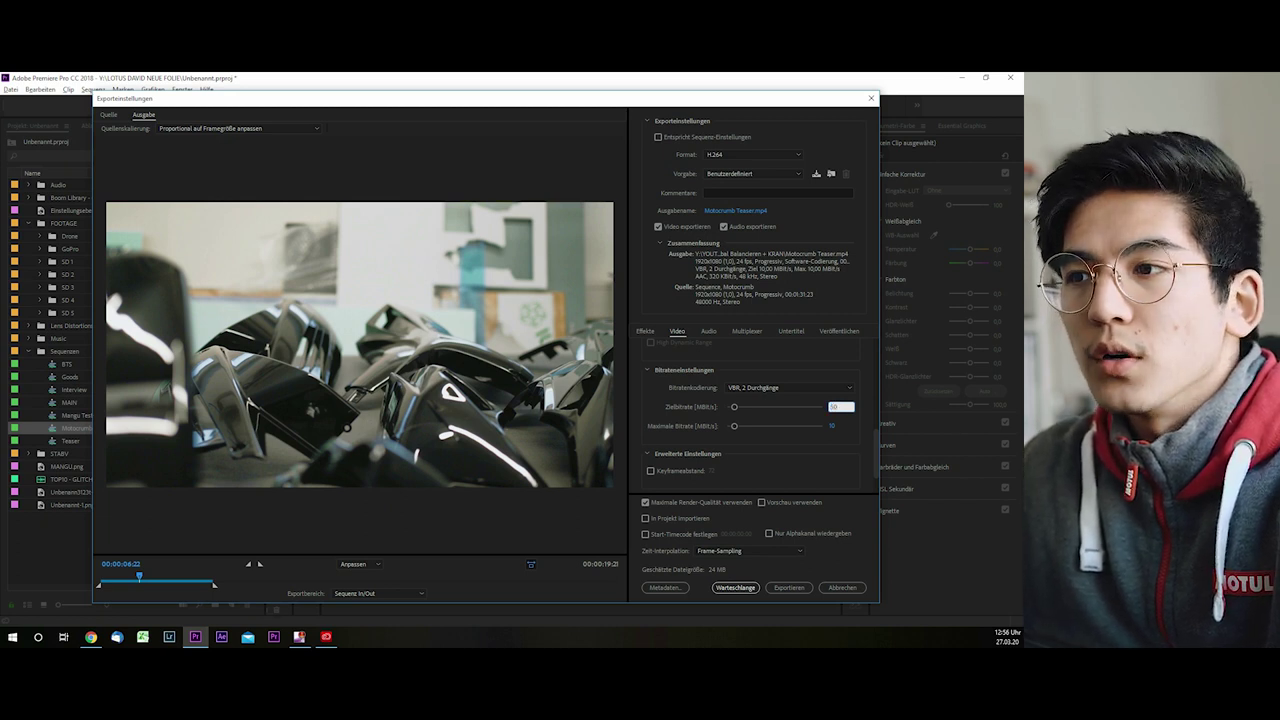
key(Return)
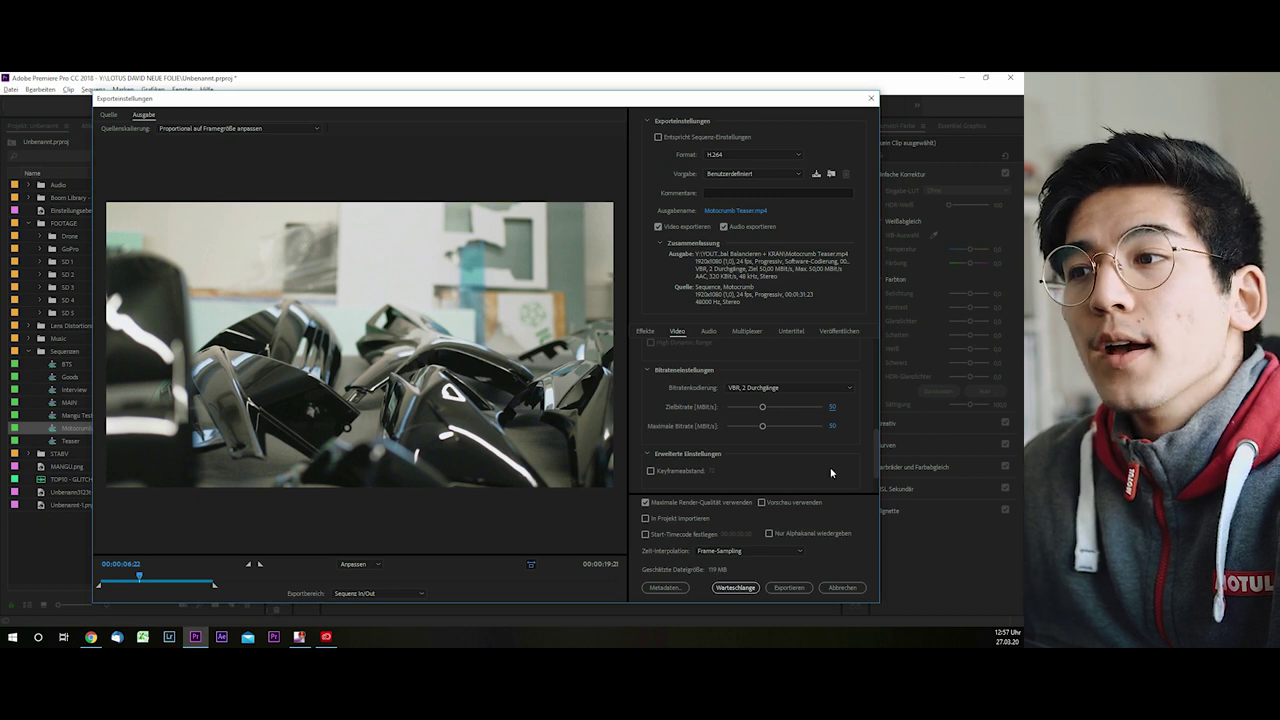
- Scroll to VR Video and drag the dialog's right edge outward to enlarge the preview
drag(877, 440, 876, 459)
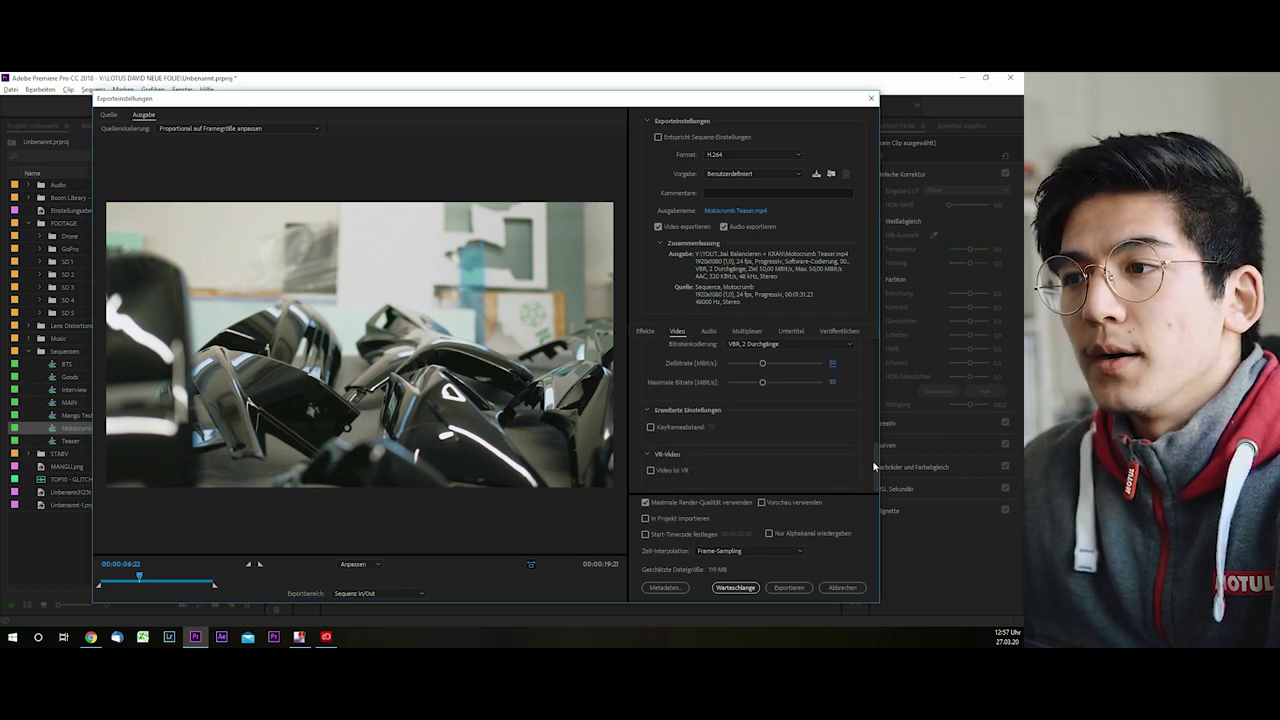
drag(880, 466, 898, 466)
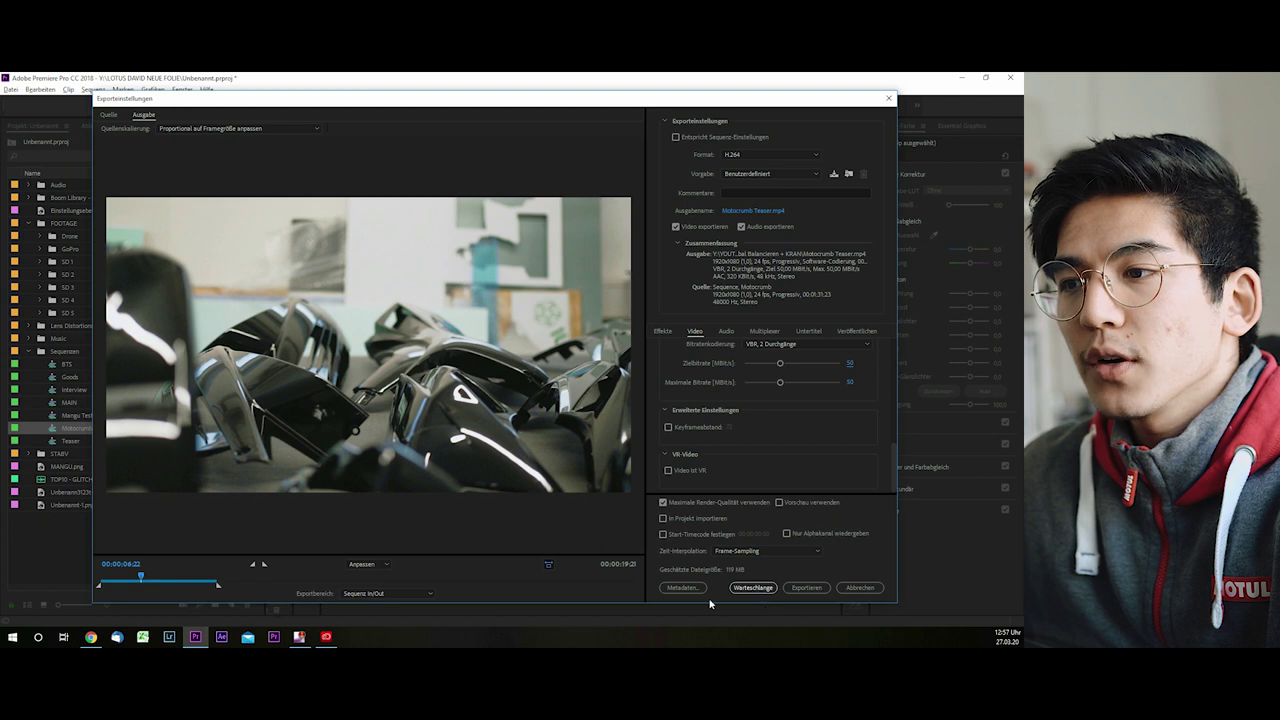
- Export Motocrumb Teaser.mp4 and let encoding finish both passes
click(806, 589)
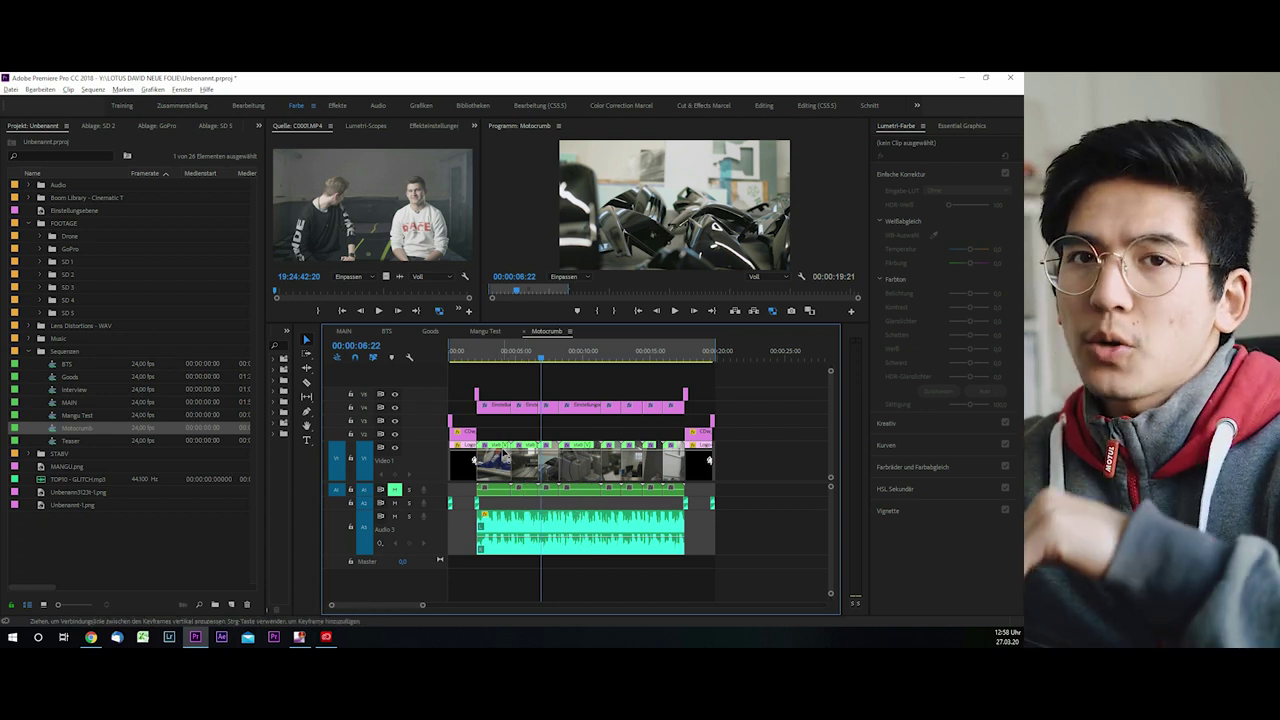
- Select a short timeline clip, place the playhead at 00:00:06:03, and press Ctrl+M
click(610, 465)
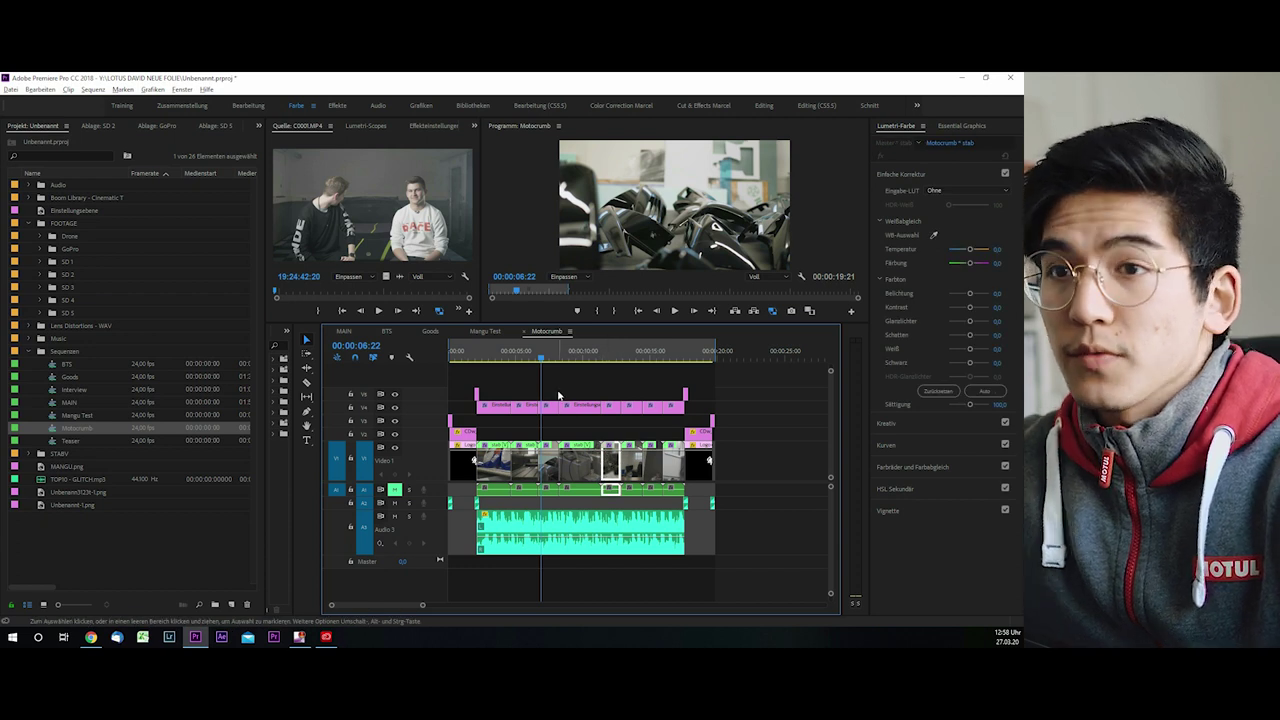
click(530, 353)
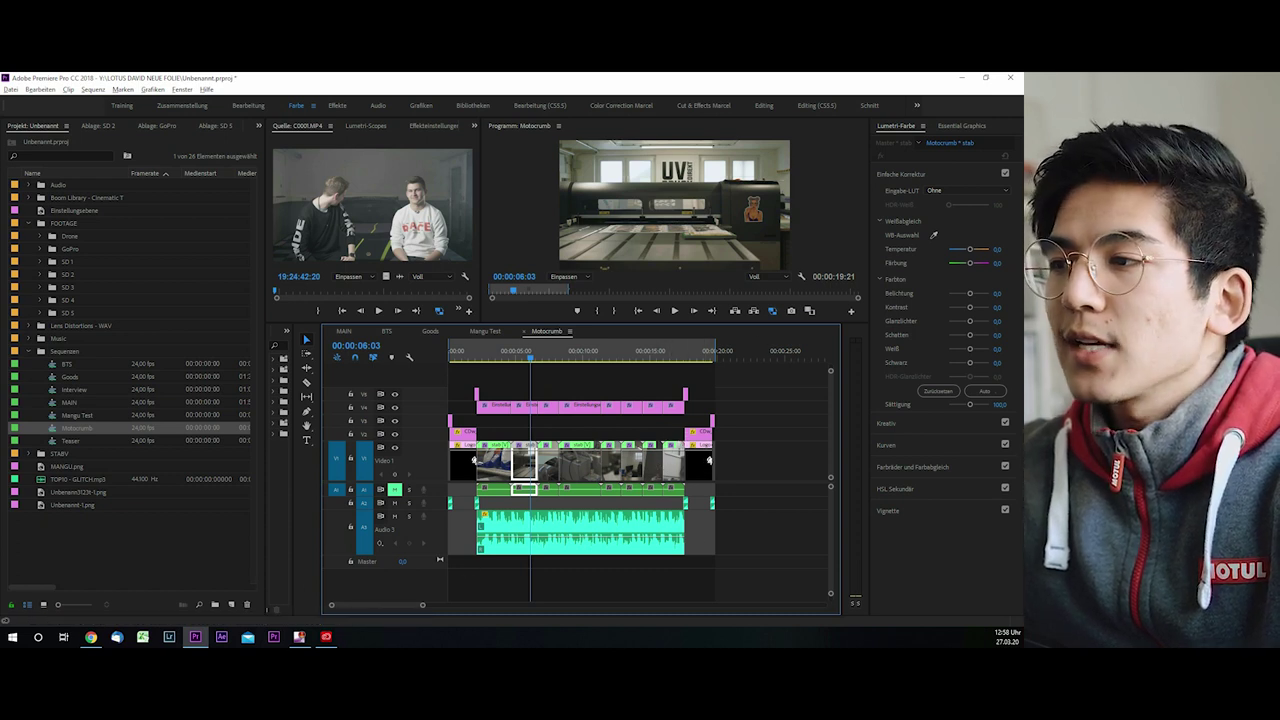
key(ctrl+m)
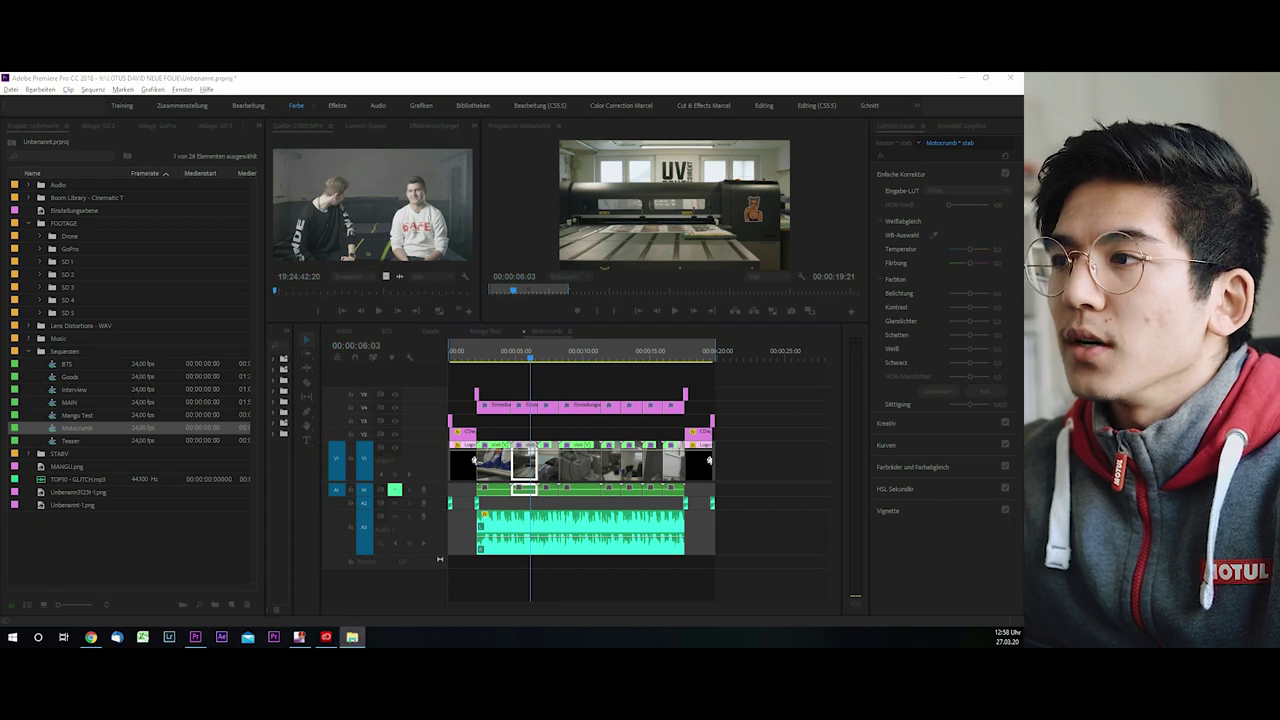